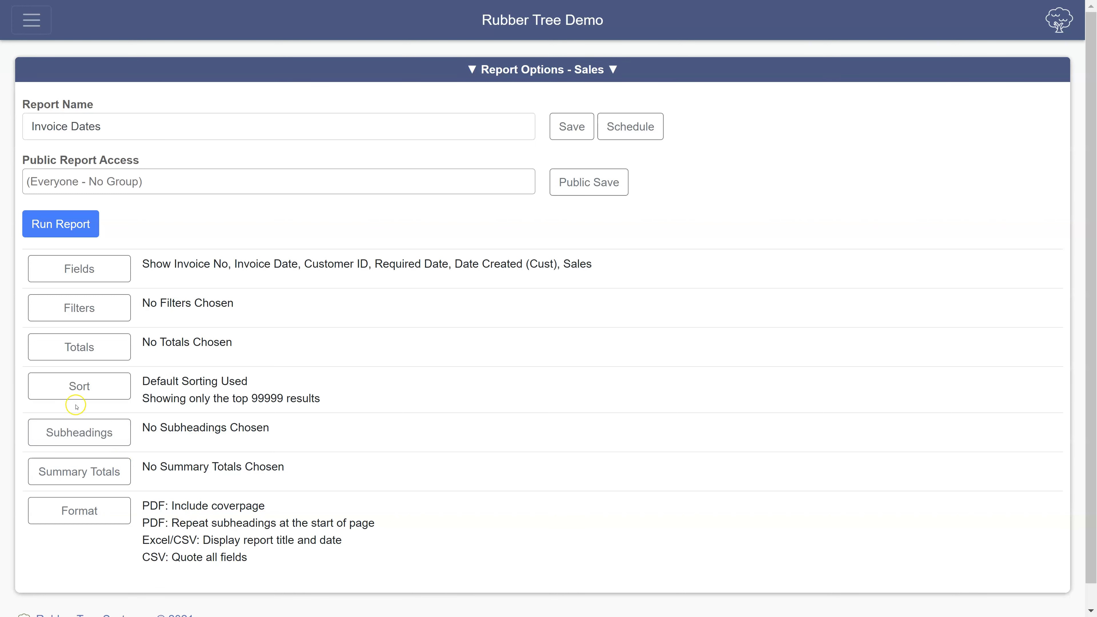
Start a new report filter on Invoice Date using the "is between" condition.
click(100, 304)
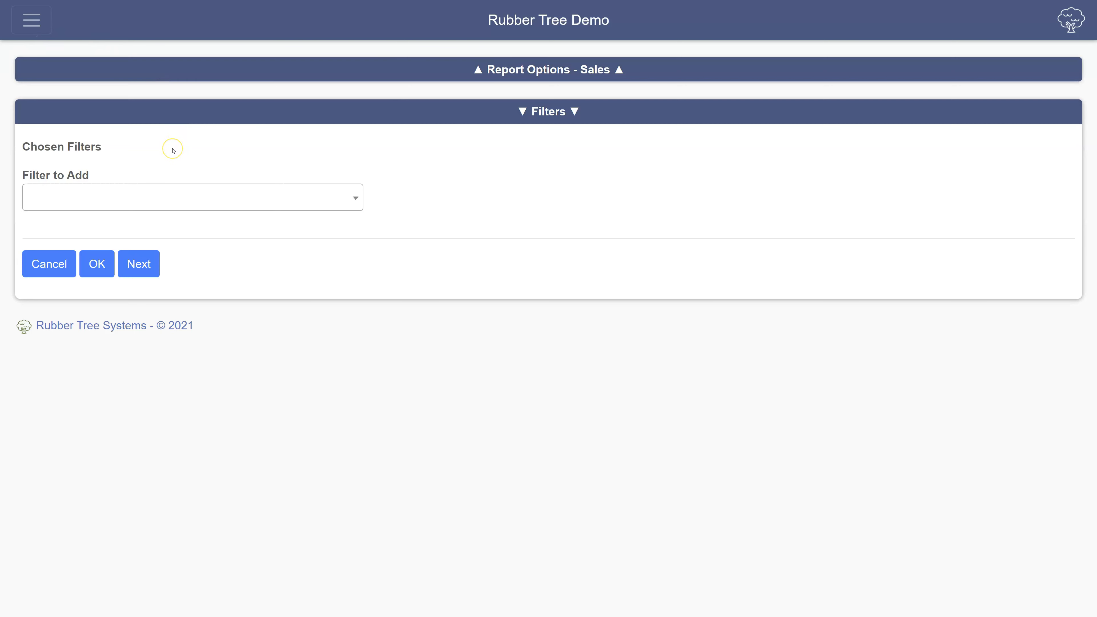
click(154, 202)
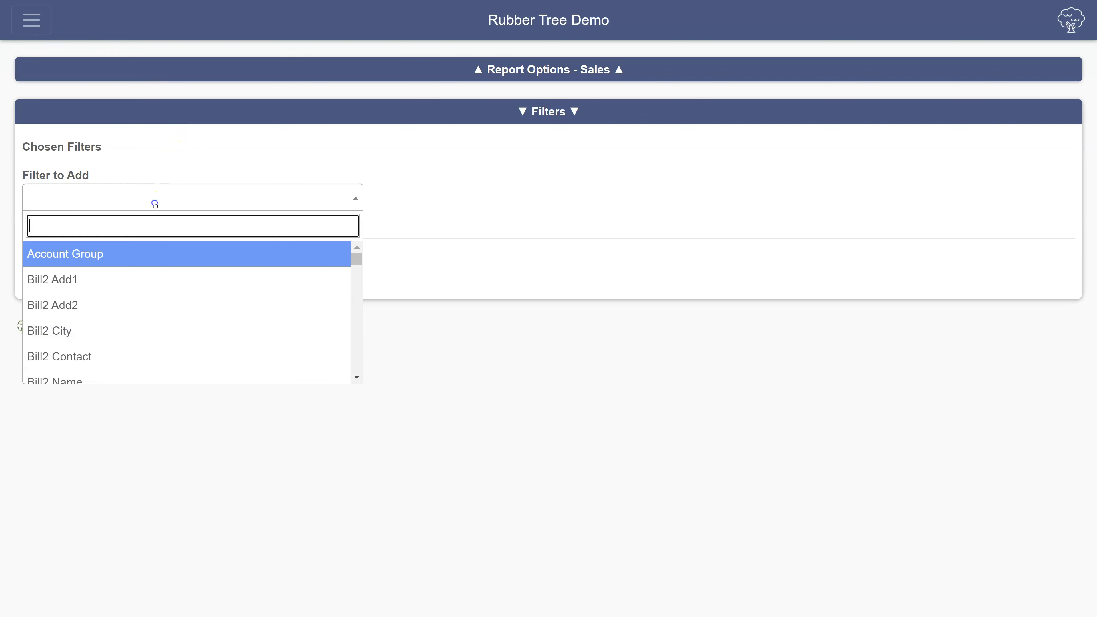
text(invoi)
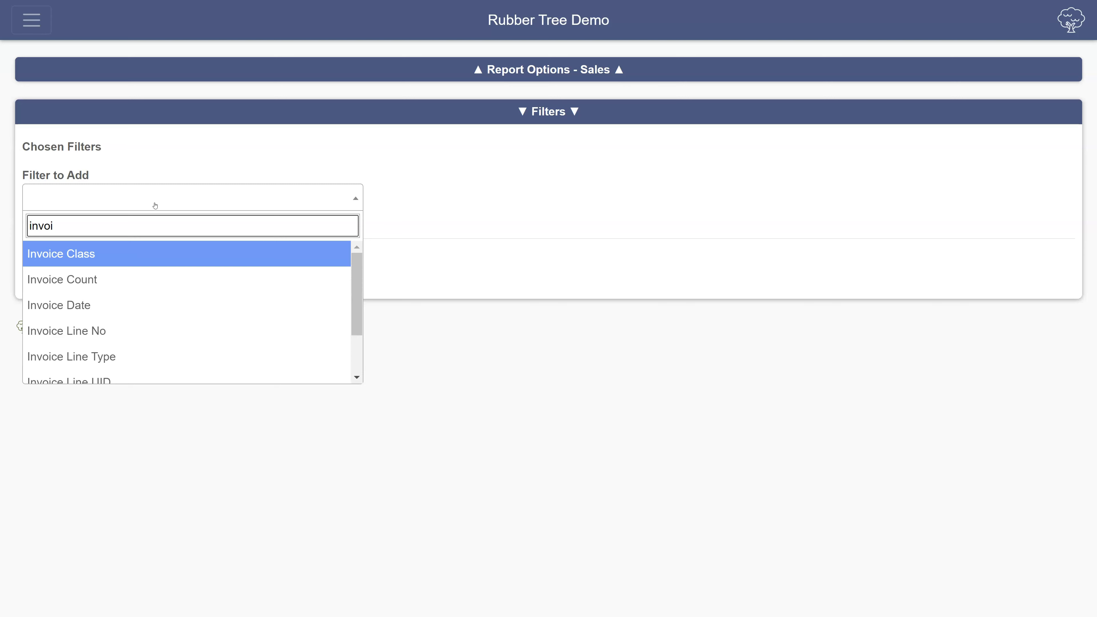
click(137, 306)
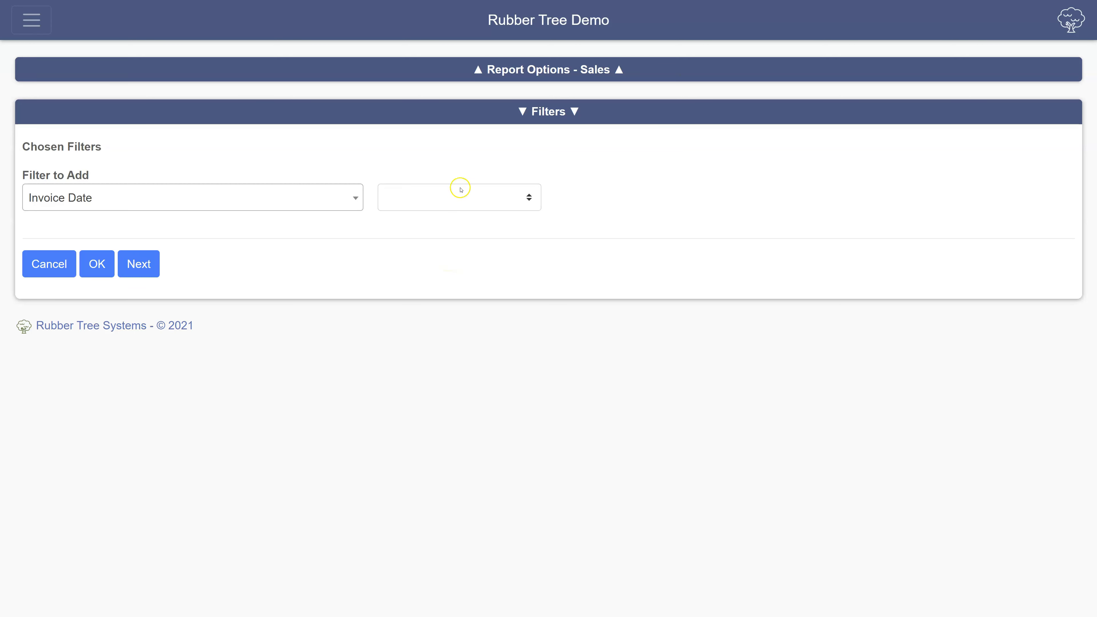
click(490, 199)
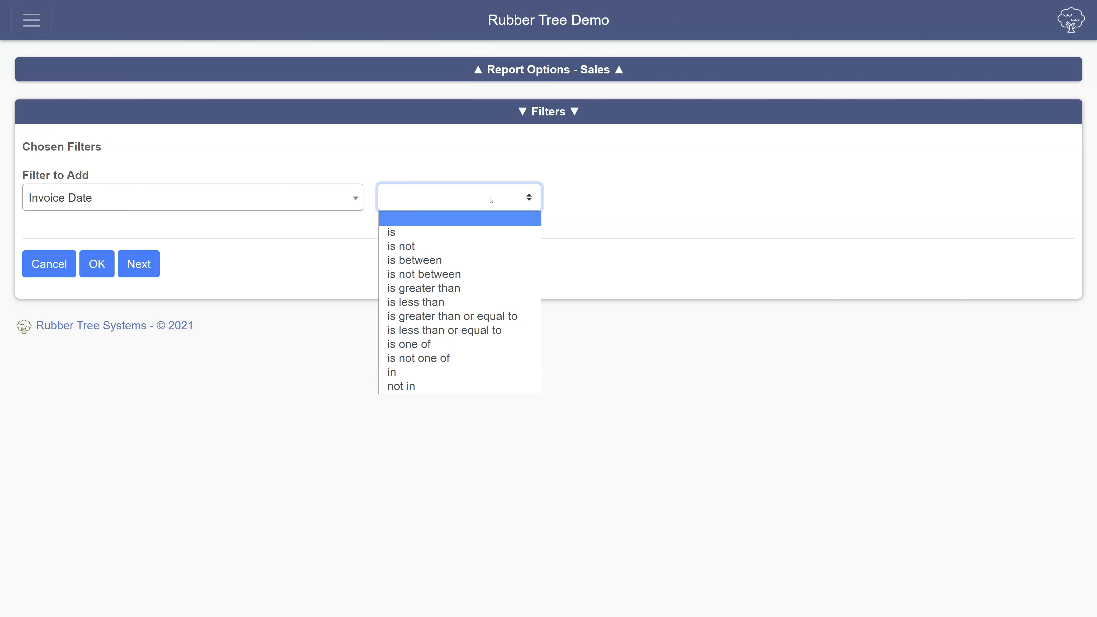
click(451, 260)
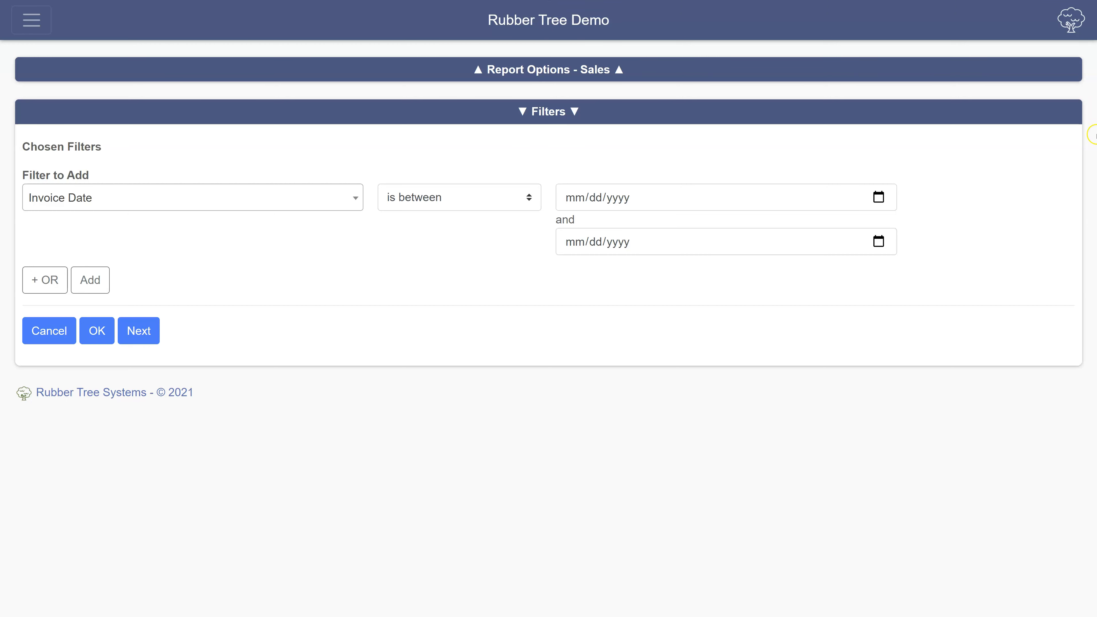
Set the Invoice Date filter's range from 03/01/2019 to 03/31/2019.
click(864, 199)
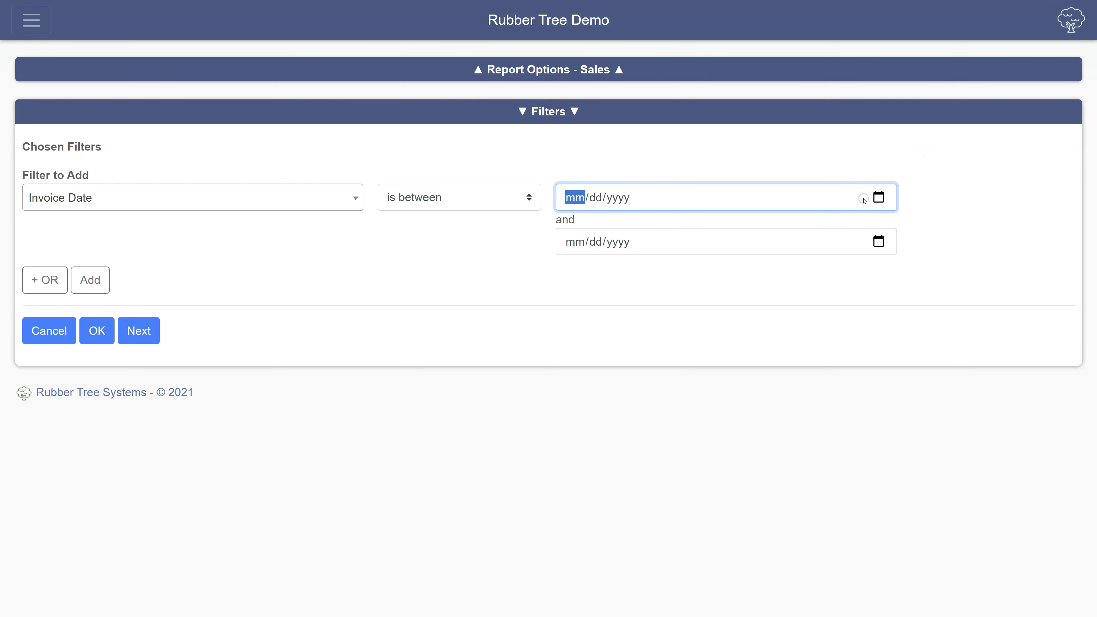
text(03/01/2019)
click(878, 241)
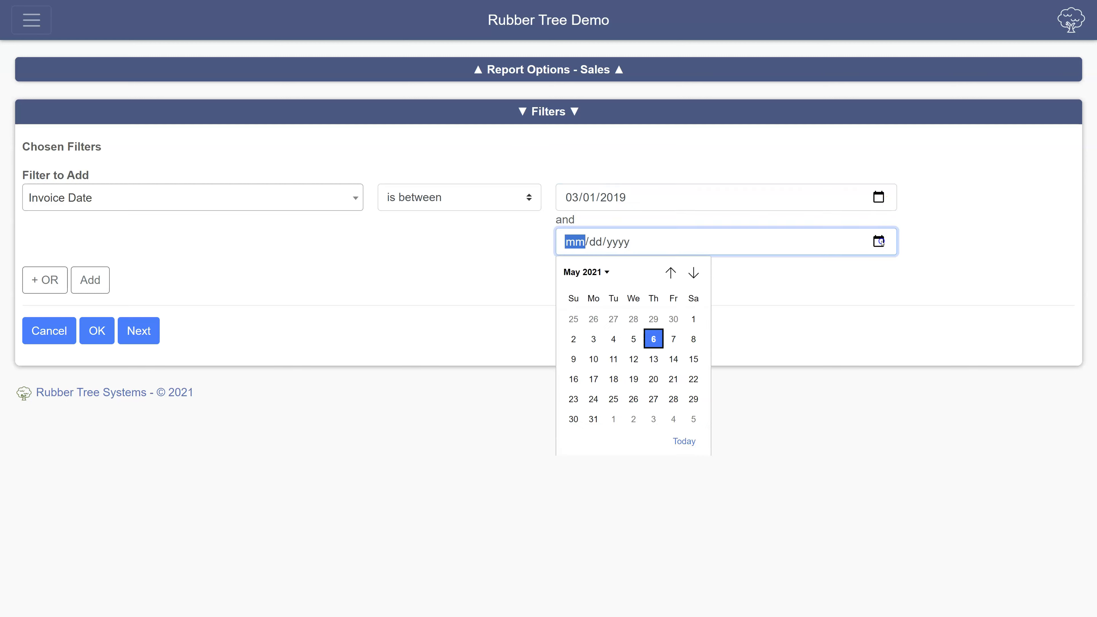
click(604, 273)
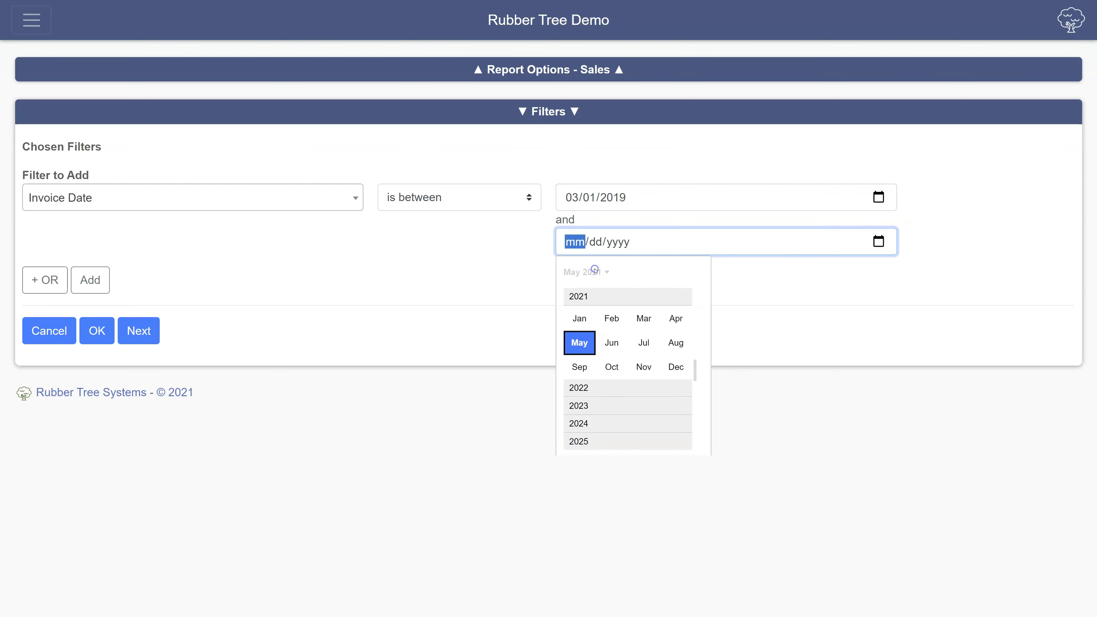
scroll(585, 297, up, 2)
click(580, 303)
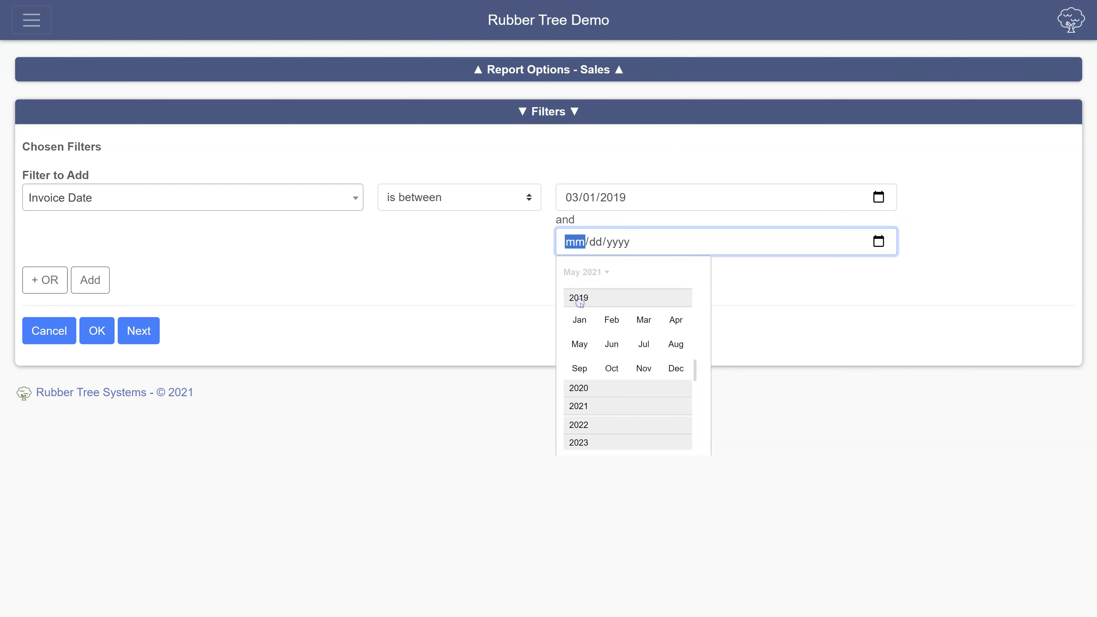
click(644, 319)
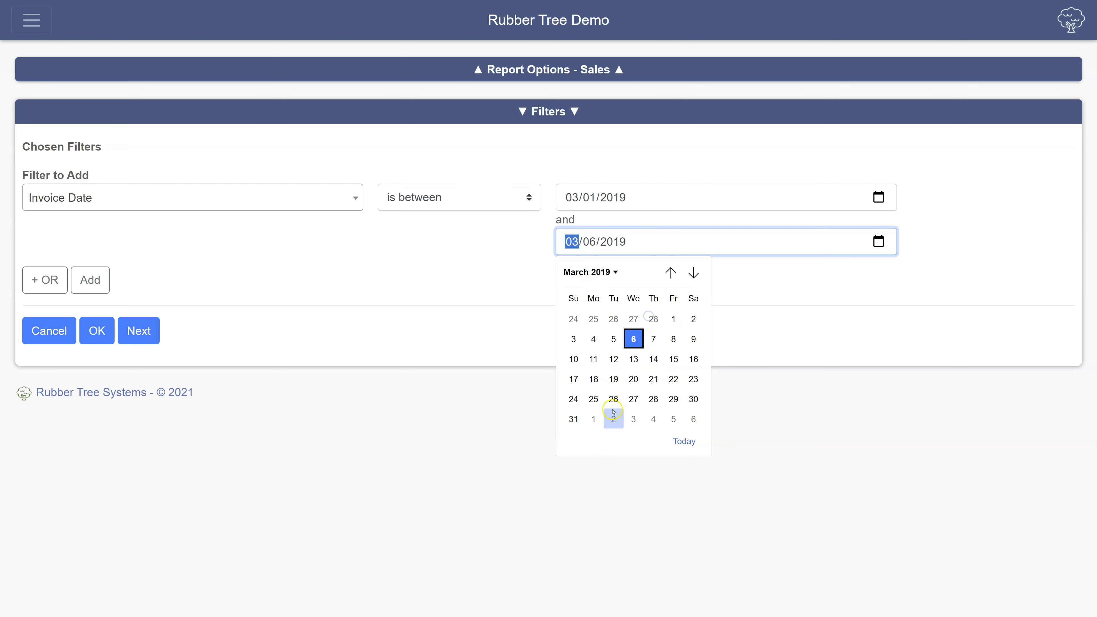
click(574, 417)
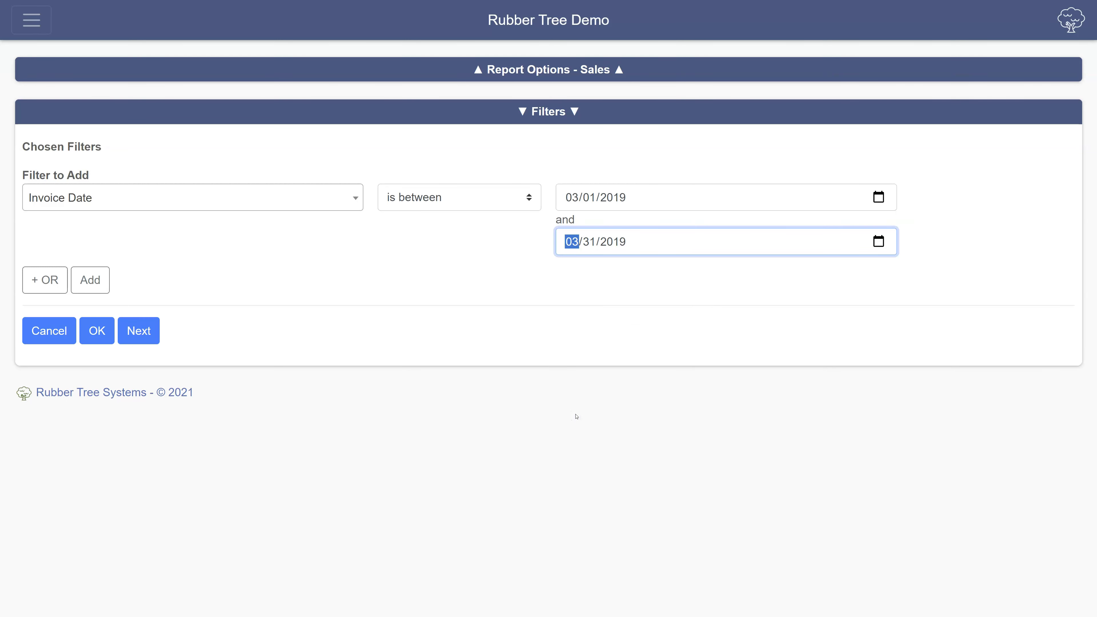
click(610, 525)
Add the date-range filter to the chosen filters and accept it for the report.
click(94, 288)
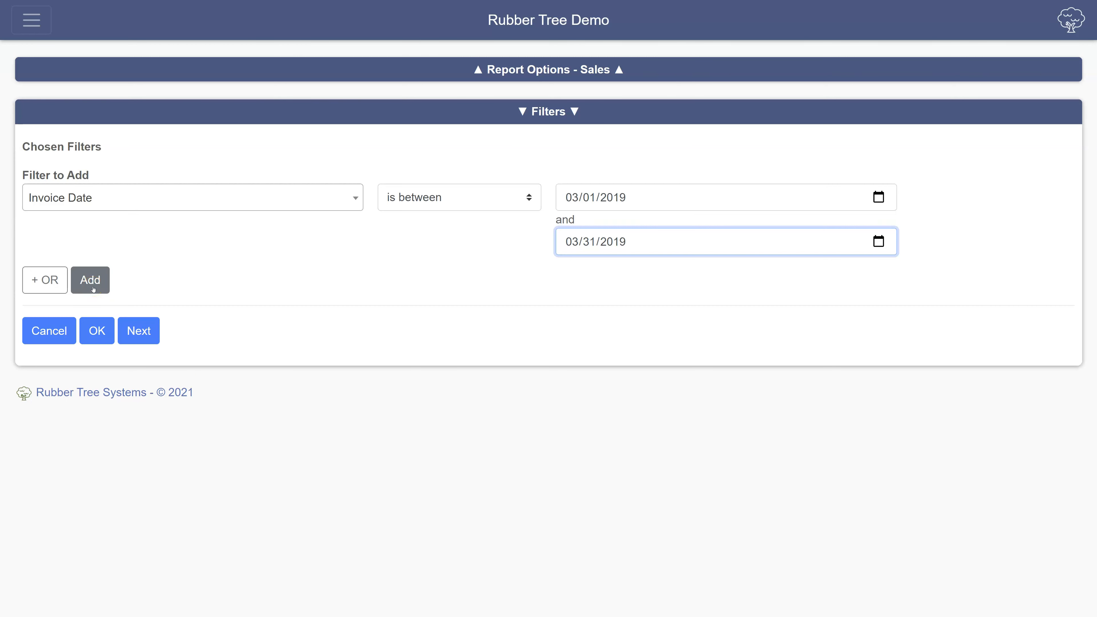
click(93, 288)
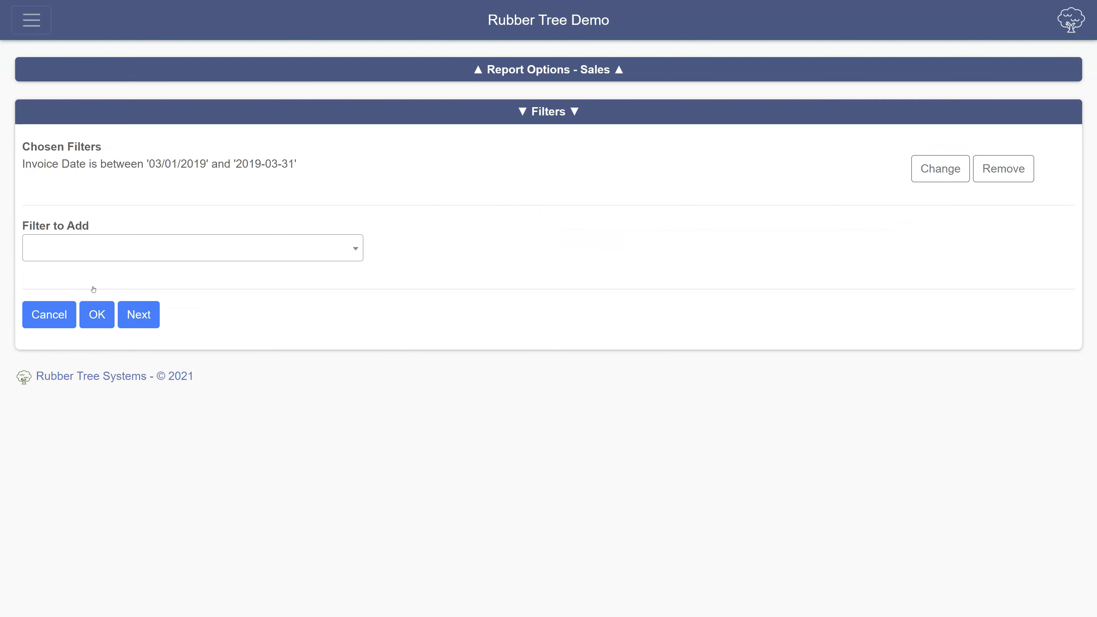
click(101, 316)
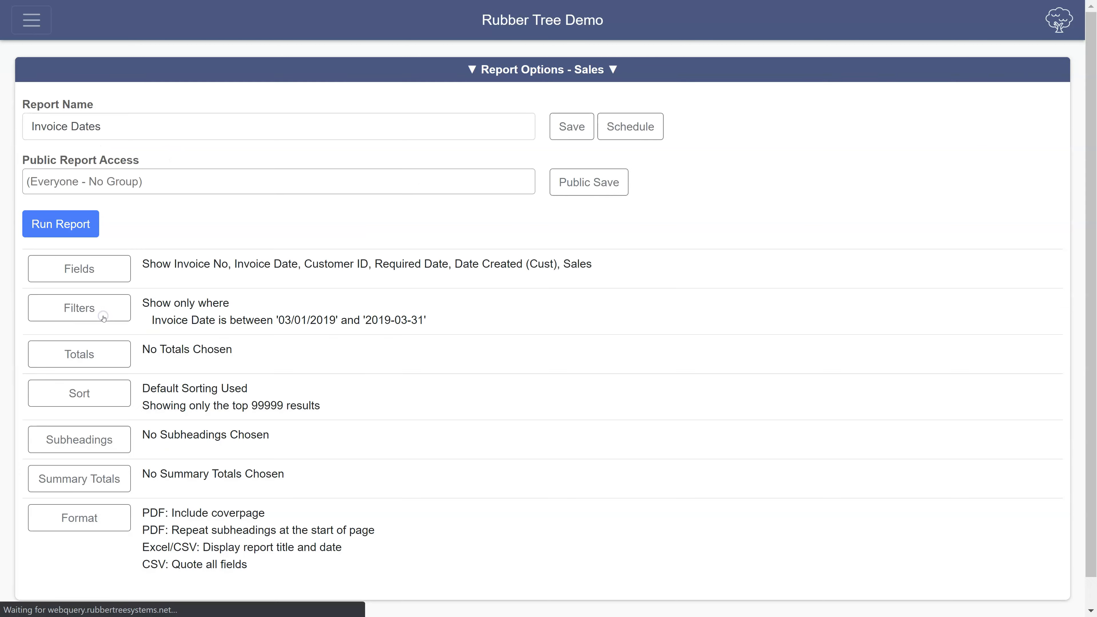
Run the Invoice Dates report and review the invoice dates from the first to the last row.
click(56, 224)
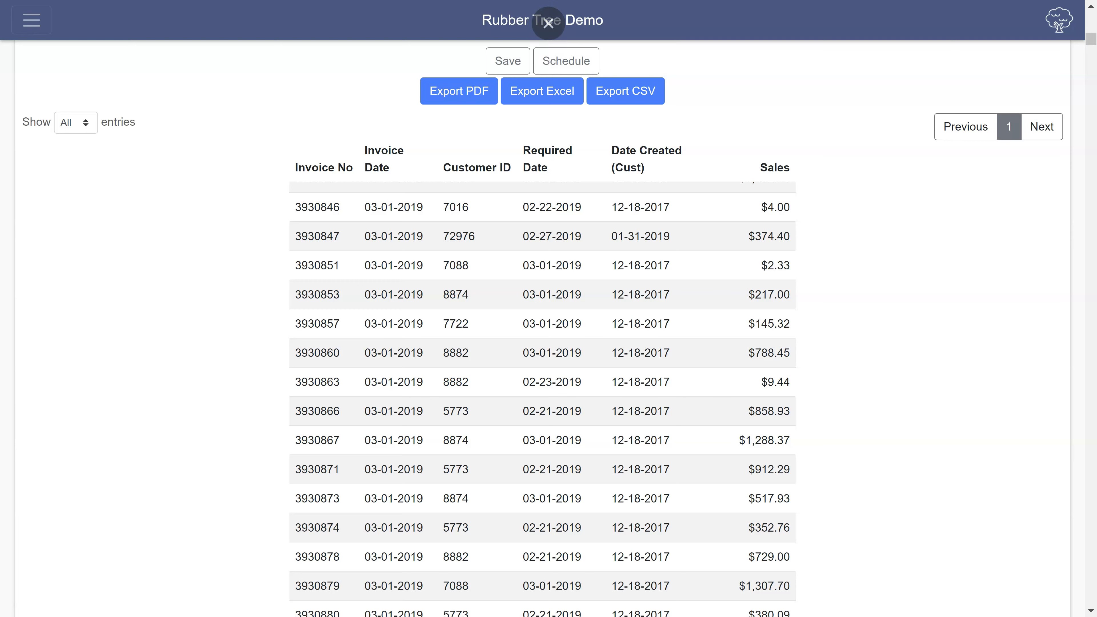
scroll(509, 255, down, 7)
scroll(508, 255, down, 15)
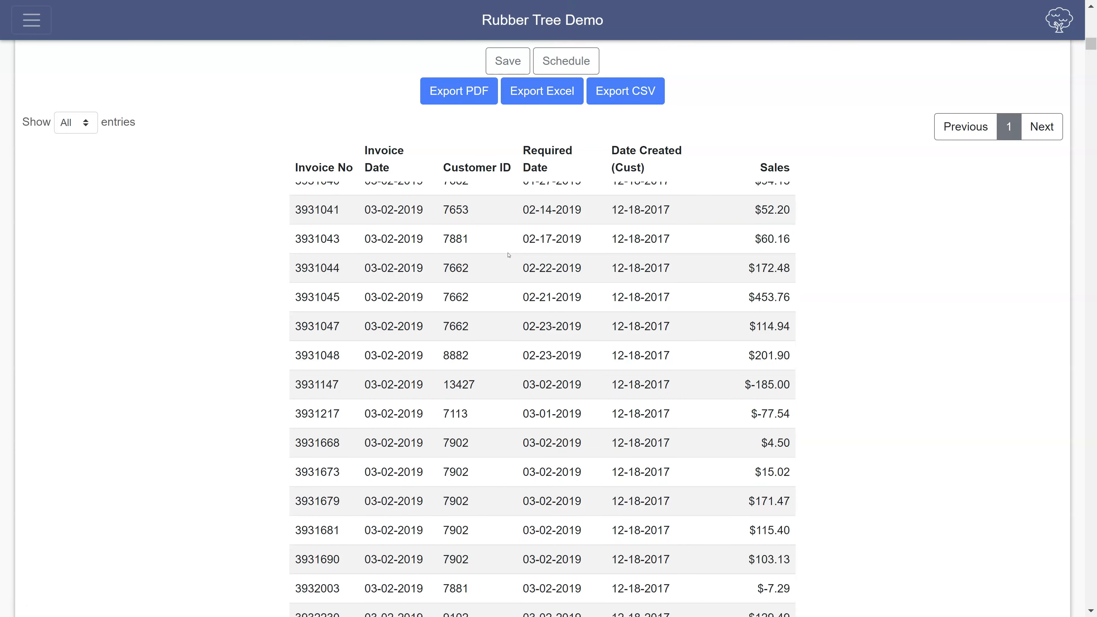
scroll(509, 255, down, 10)
middle_click(434, 362)
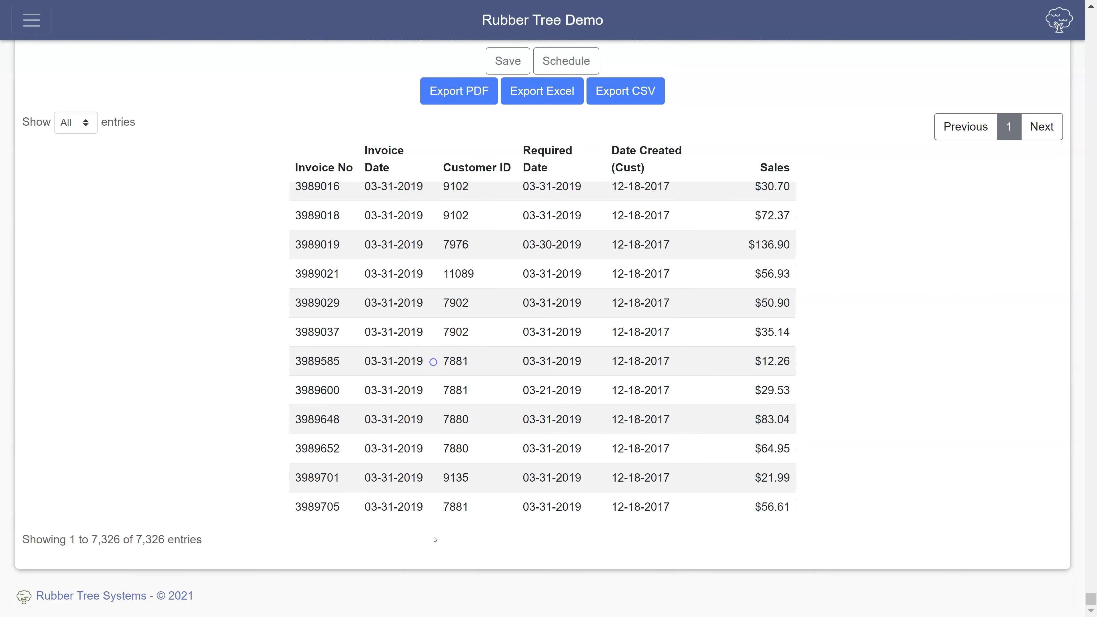
middle_click(434, 540)
click(1094, 122)
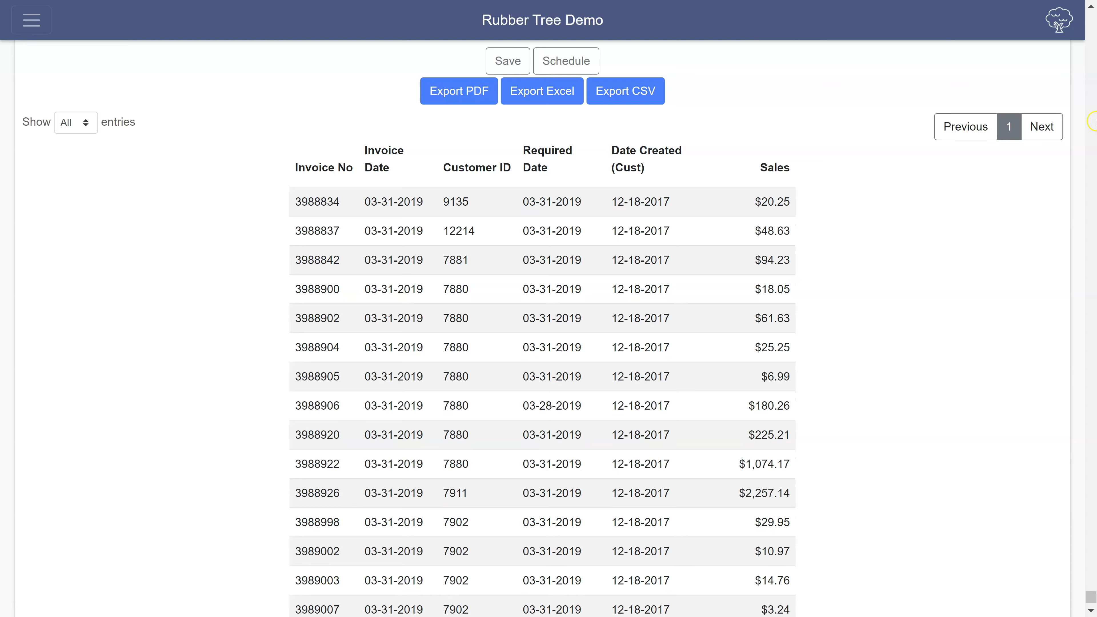
click(1094, 121)
scroll(1093, 121, up, 20)
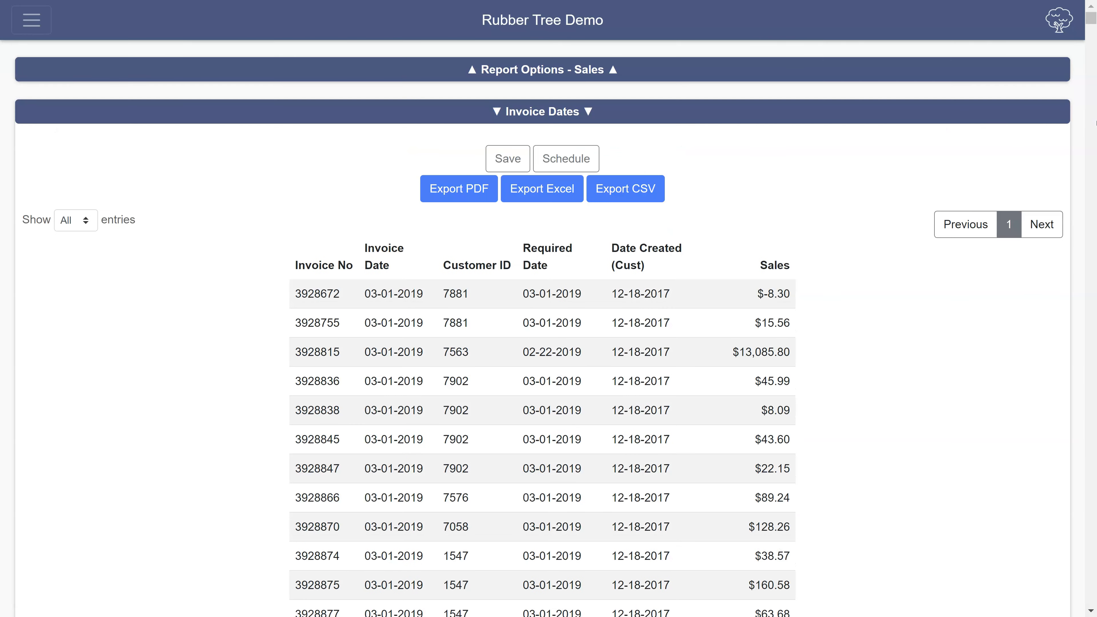
Return to the report's filters and remove the Invoice Date range filter.
click(552, 74)
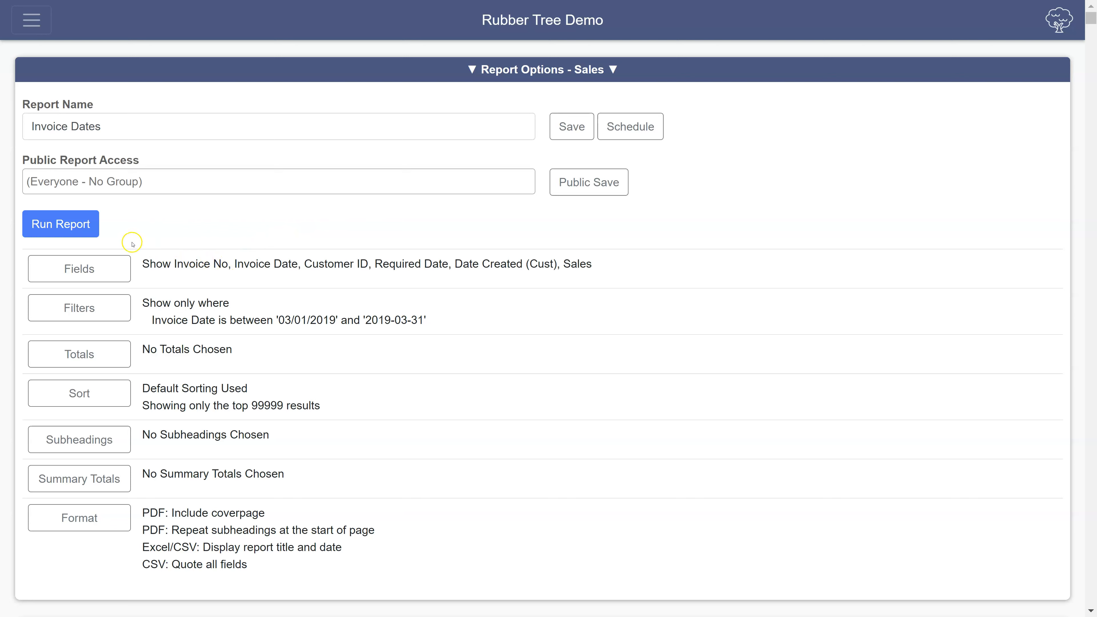
click(89, 316)
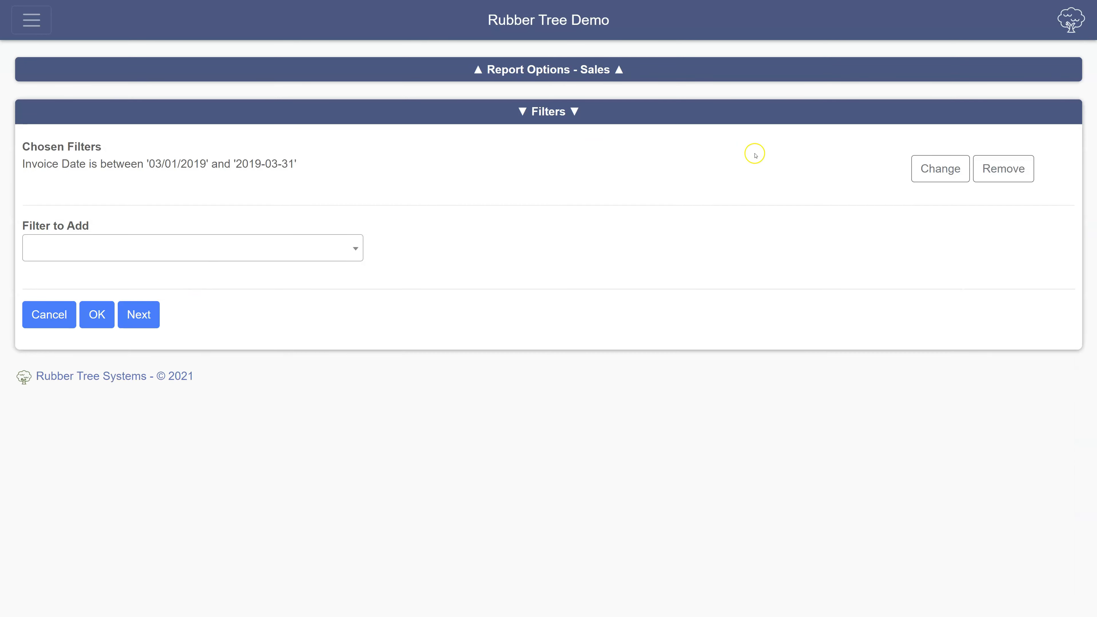
click(989, 167)
Start a new report filter on Invoice Date using the "is" condition.
click(191, 197)
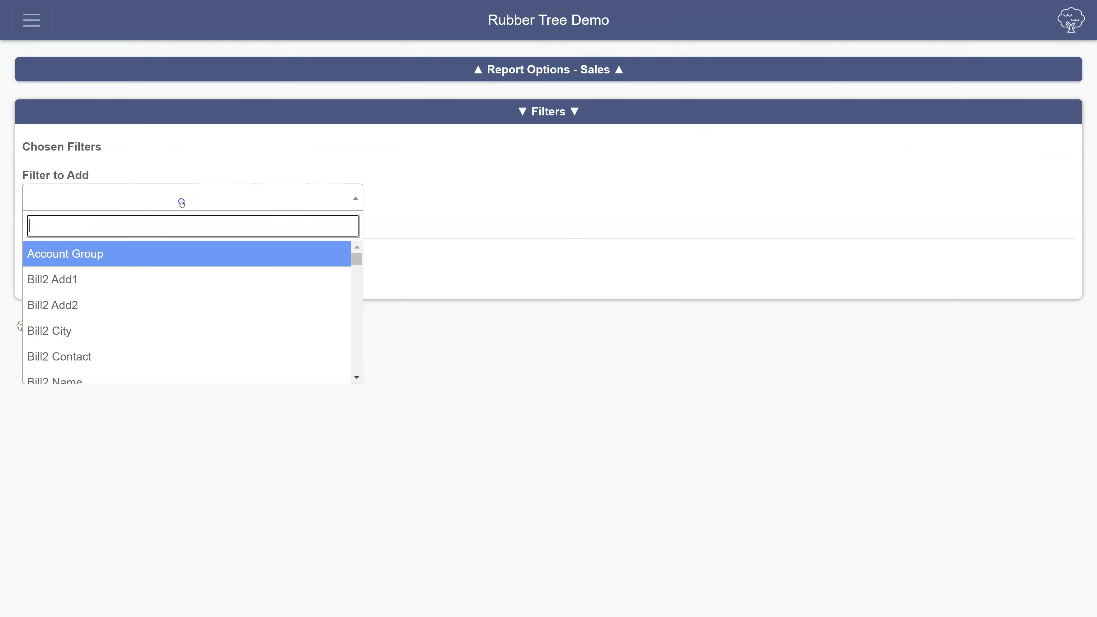
text(invoice)
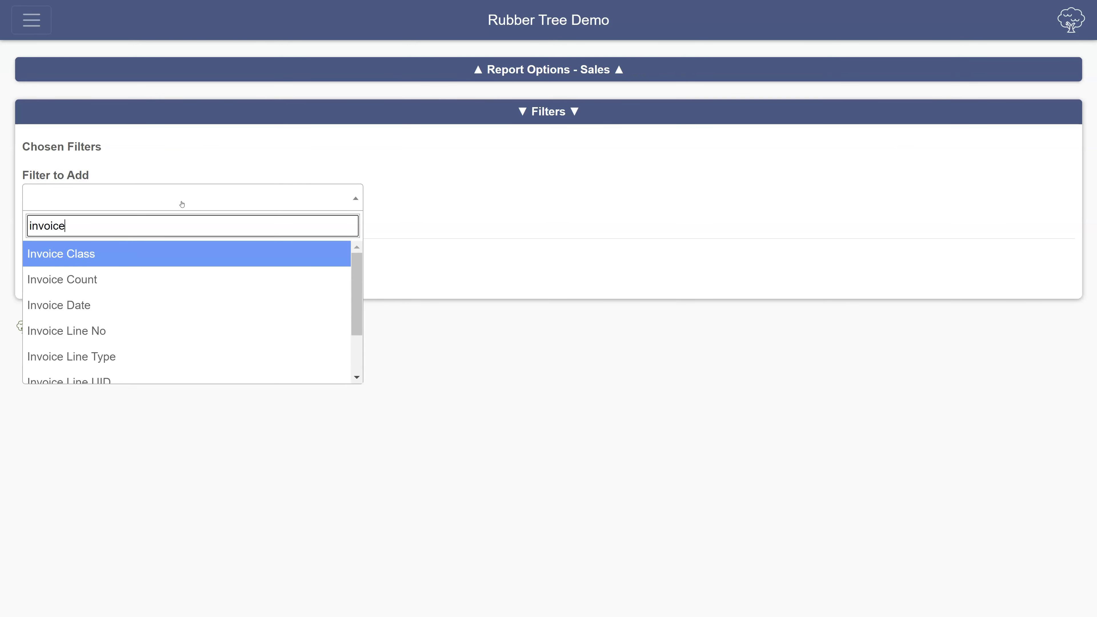
click(161, 305)
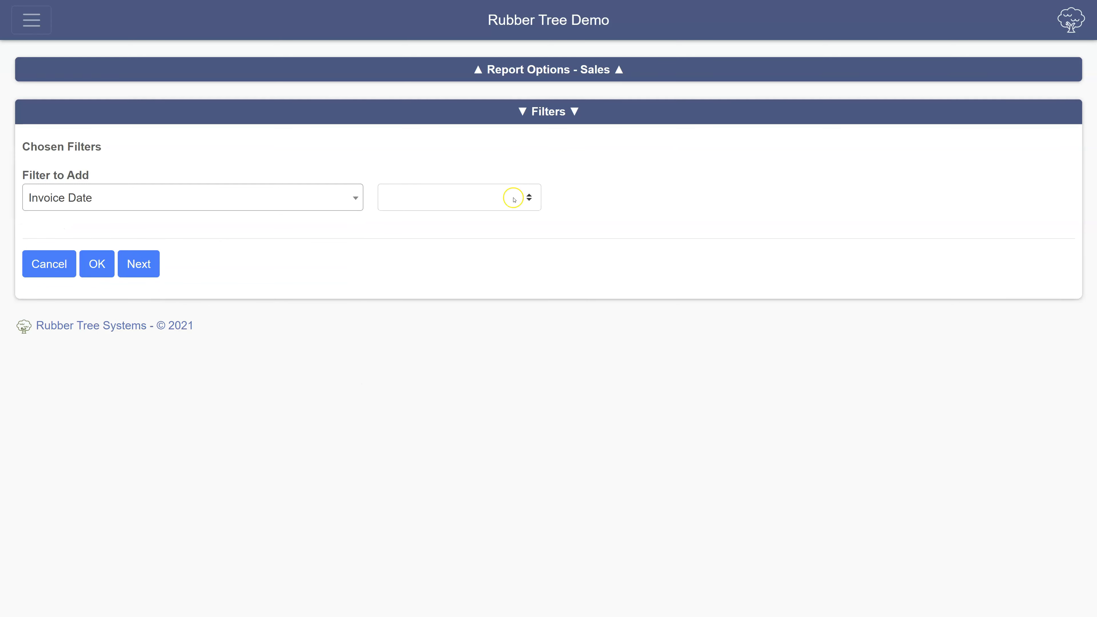
click(514, 199)
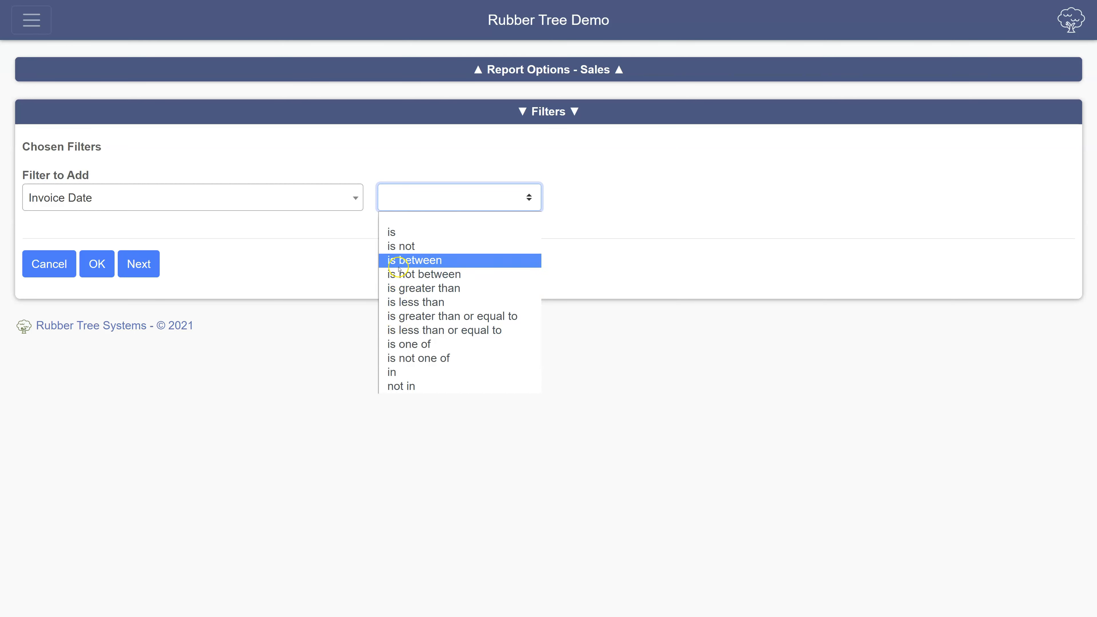
click(397, 236)
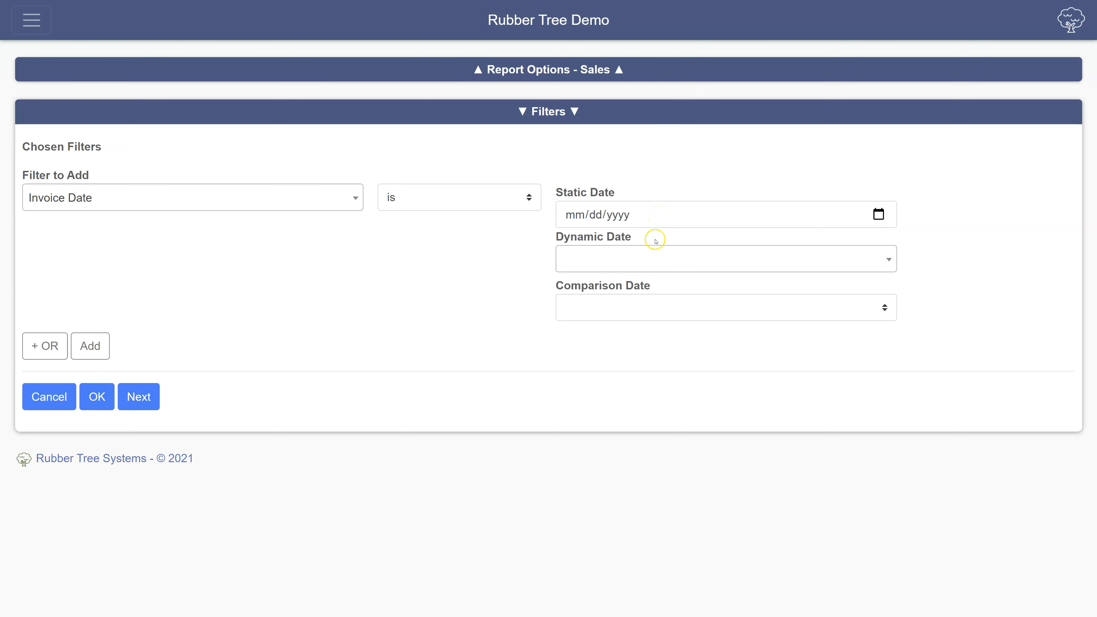
Find "last month" among the dynamic dates and set the filter to "Months: Last Month".
click(658, 251)
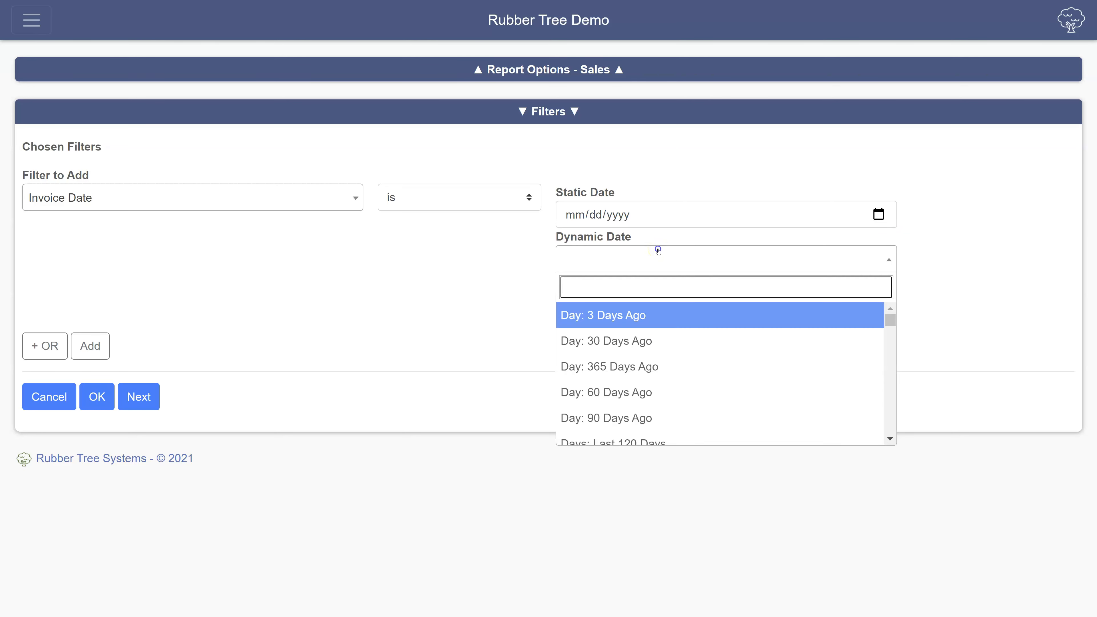
drag(886, 319, 893, 352)
drag(896, 360, 903, 395)
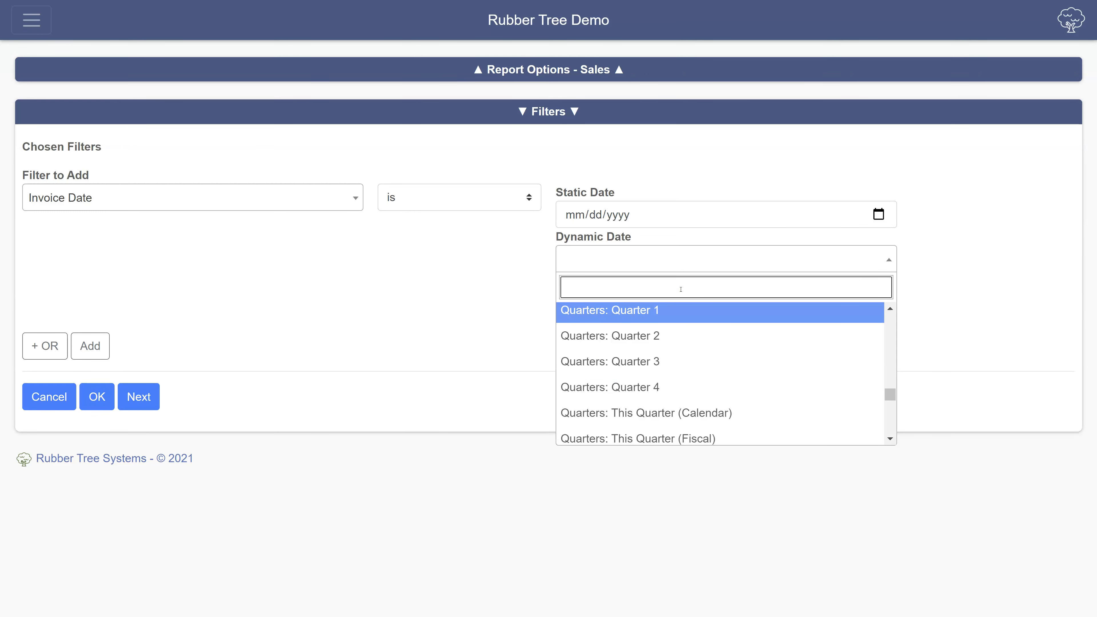
text(last)
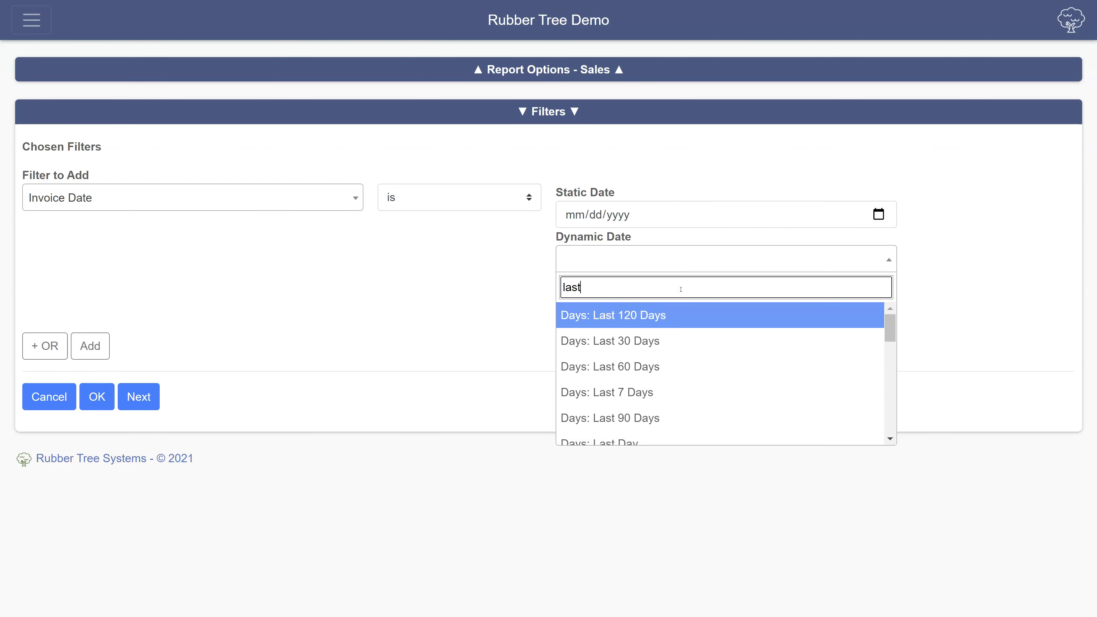
text( month)
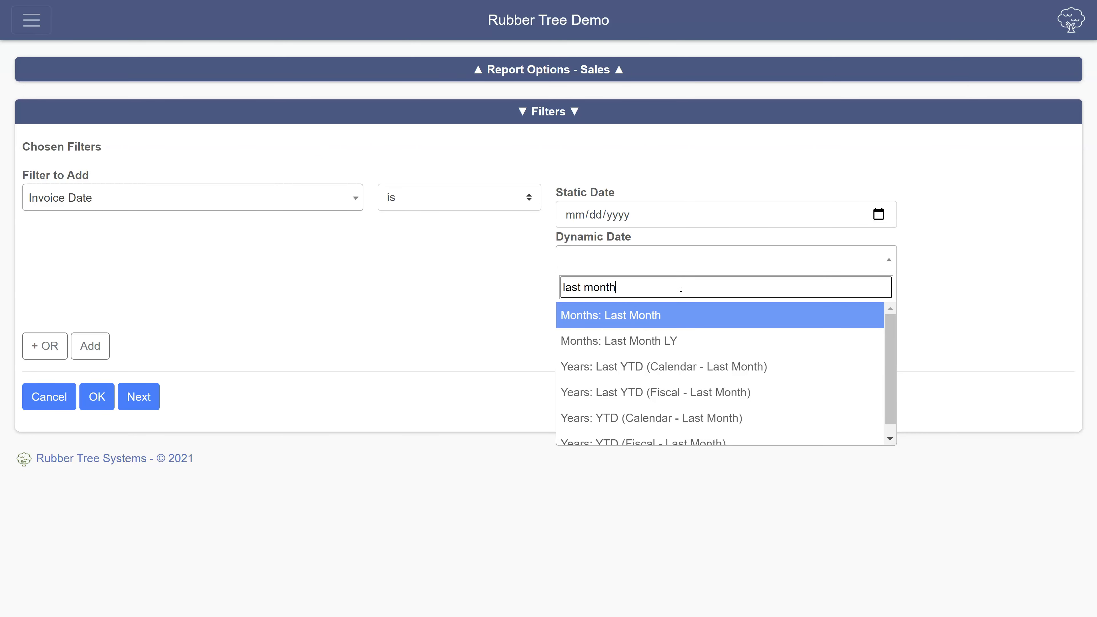
click(643, 323)
click(643, 323)
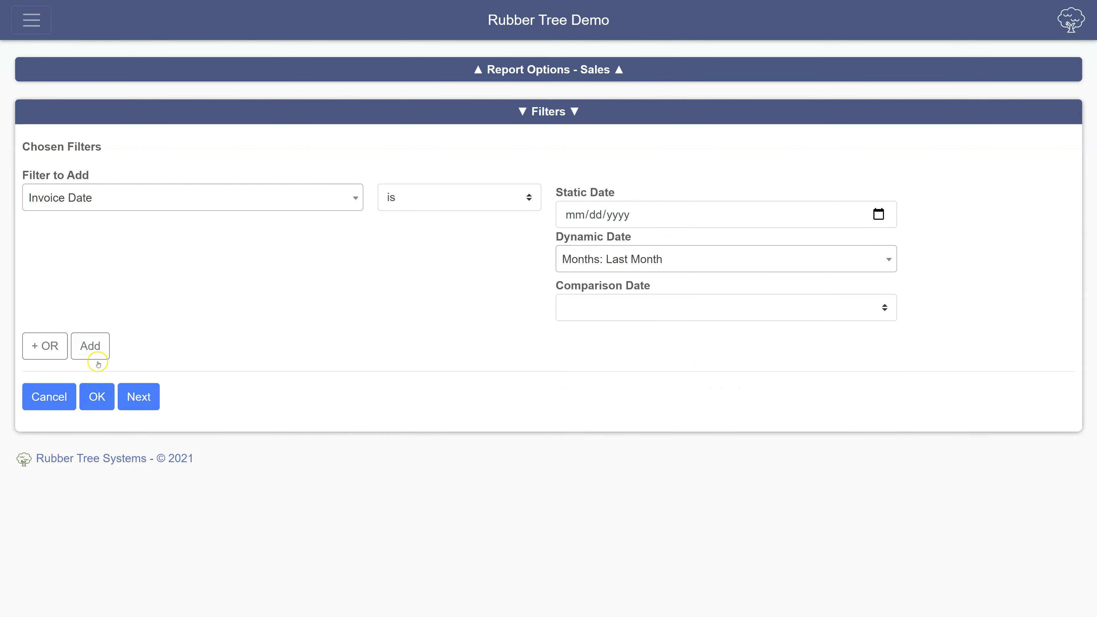
Add the last-month filter to the report options and run the Invoice Dates report.
click(89, 351)
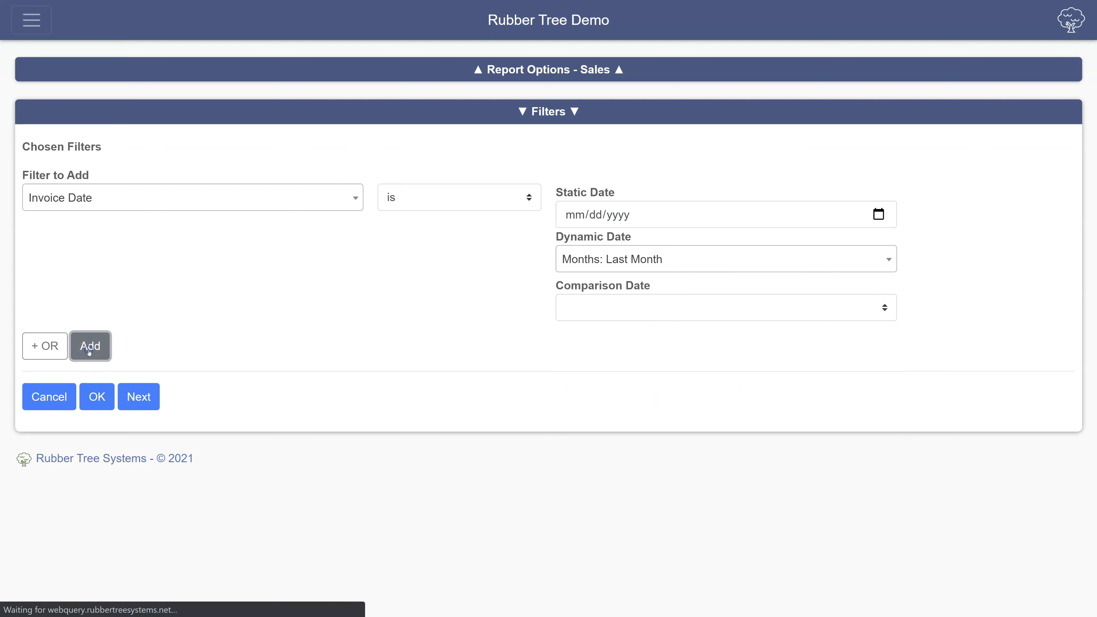
click(93, 321)
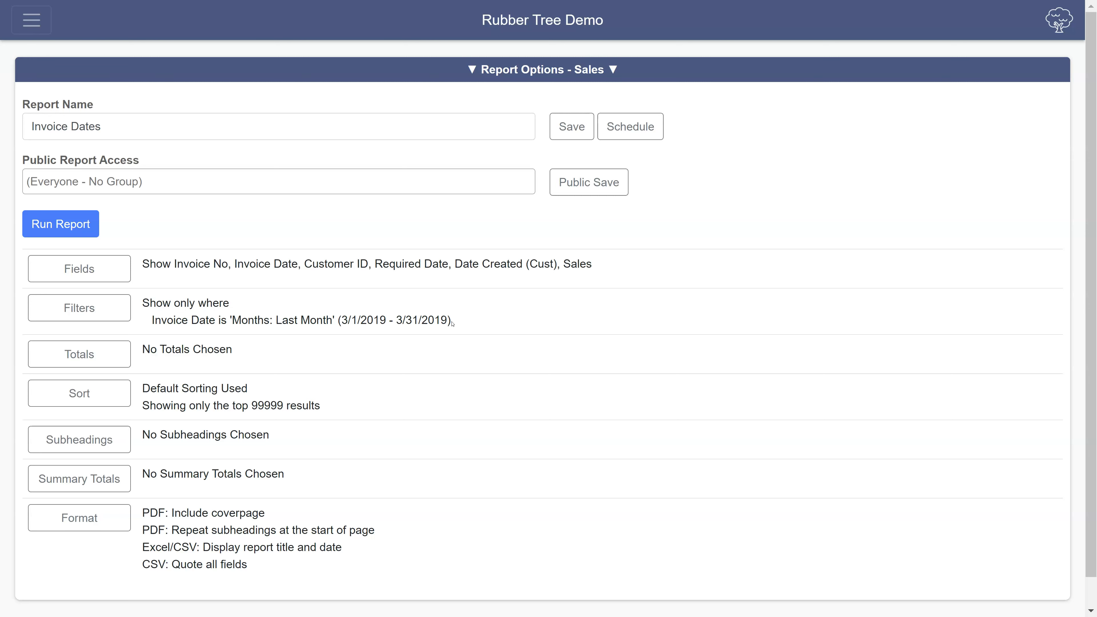
click(70, 225)
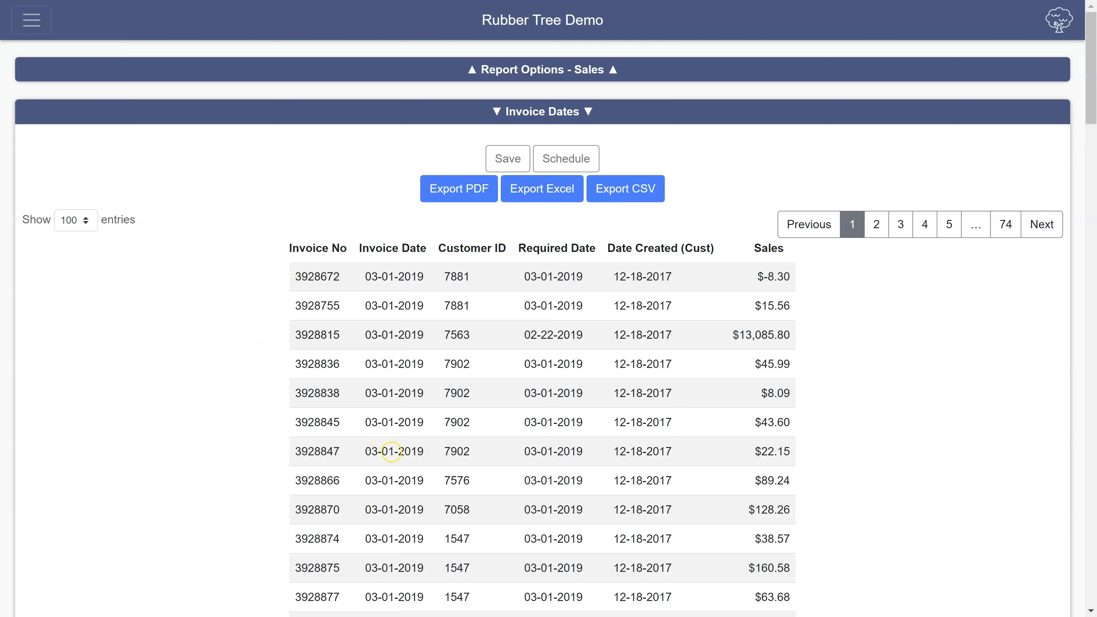
Look through the last-month invoices in the results and return to the report's filters.
scroll(385, 454, down, 3)
scroll(392, 452, down, 5)
scroll(394, 452, up, 10)
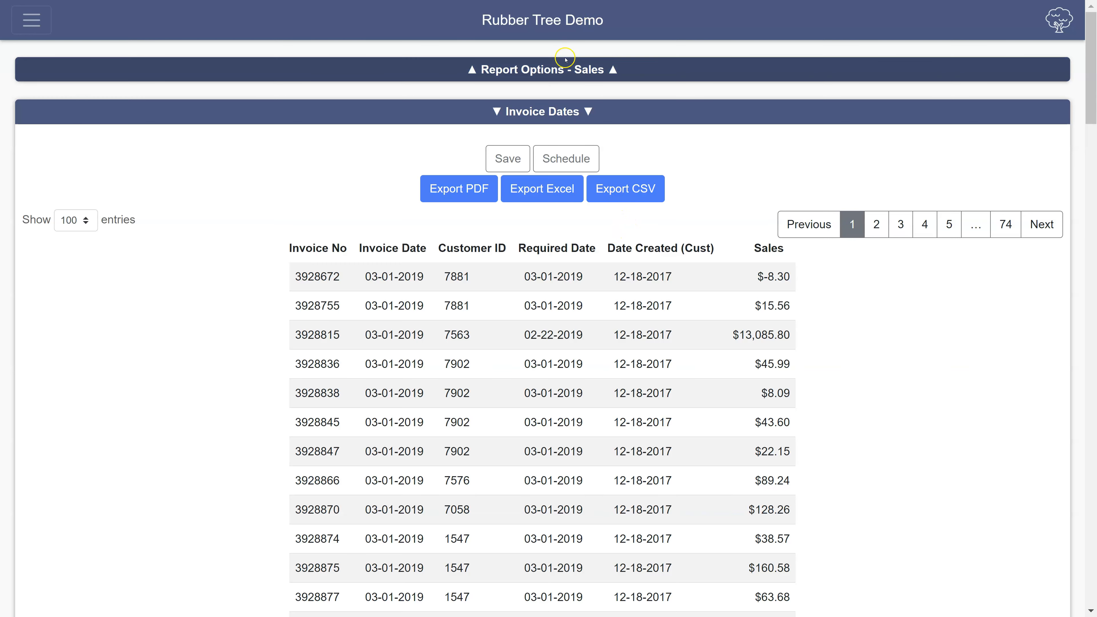
click(534, 71)
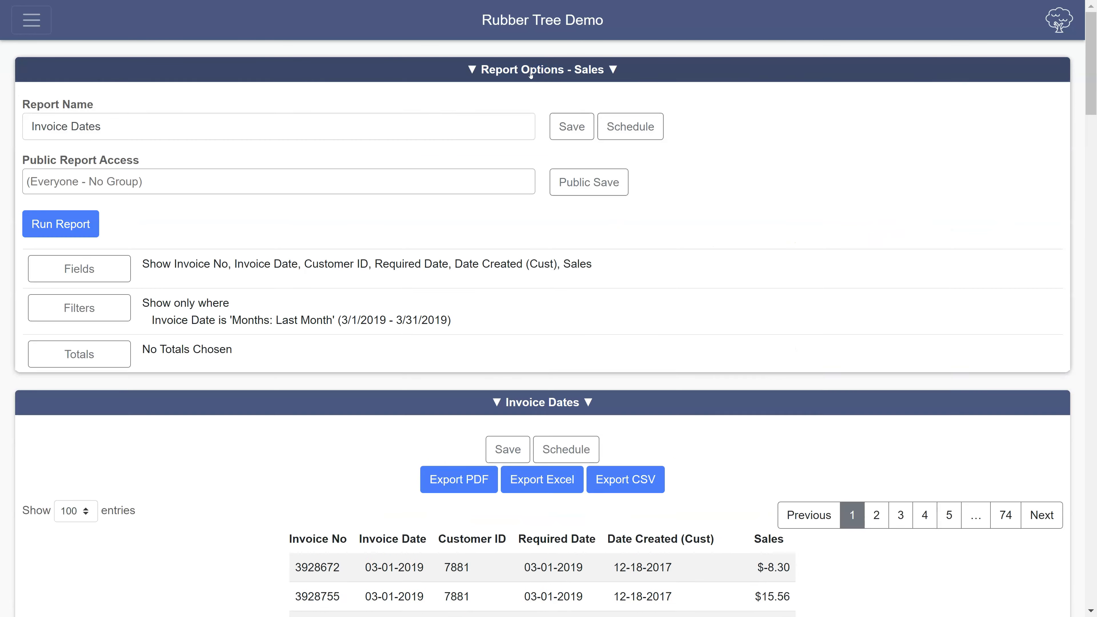
click(108, 320)
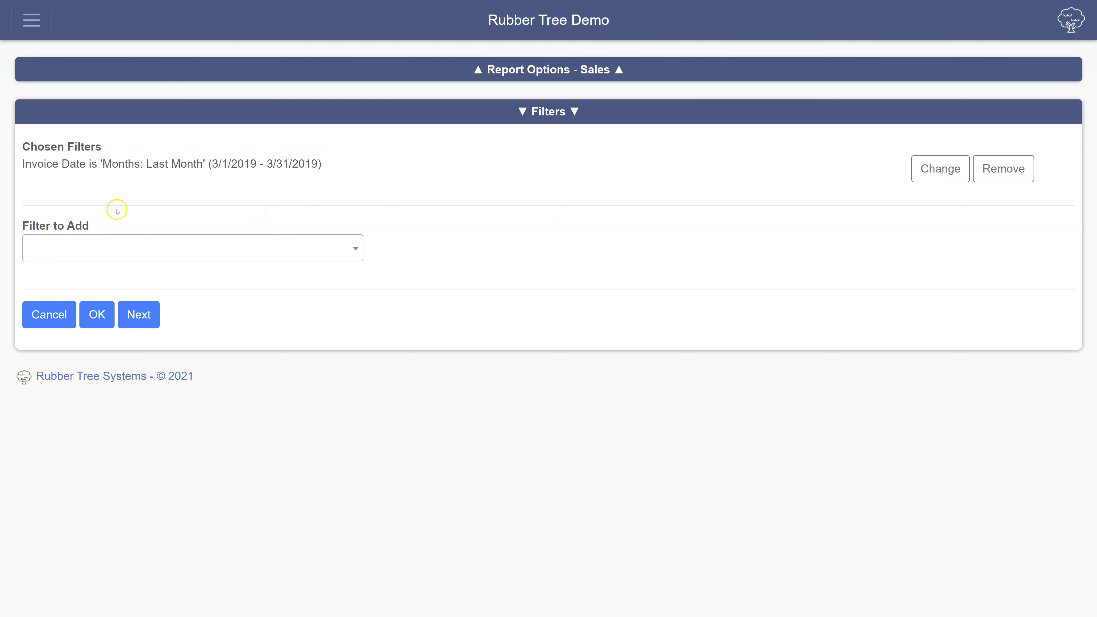
Start an additional report filter on Invoice Date using the "is greater than" condition.
click(57, 244)
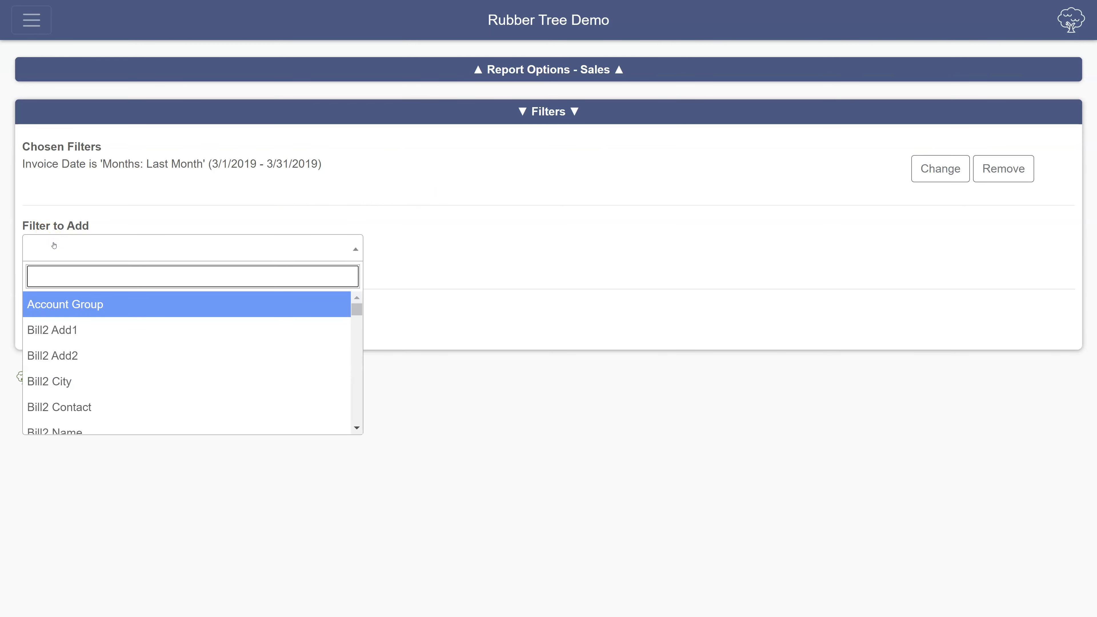
text(invoice)
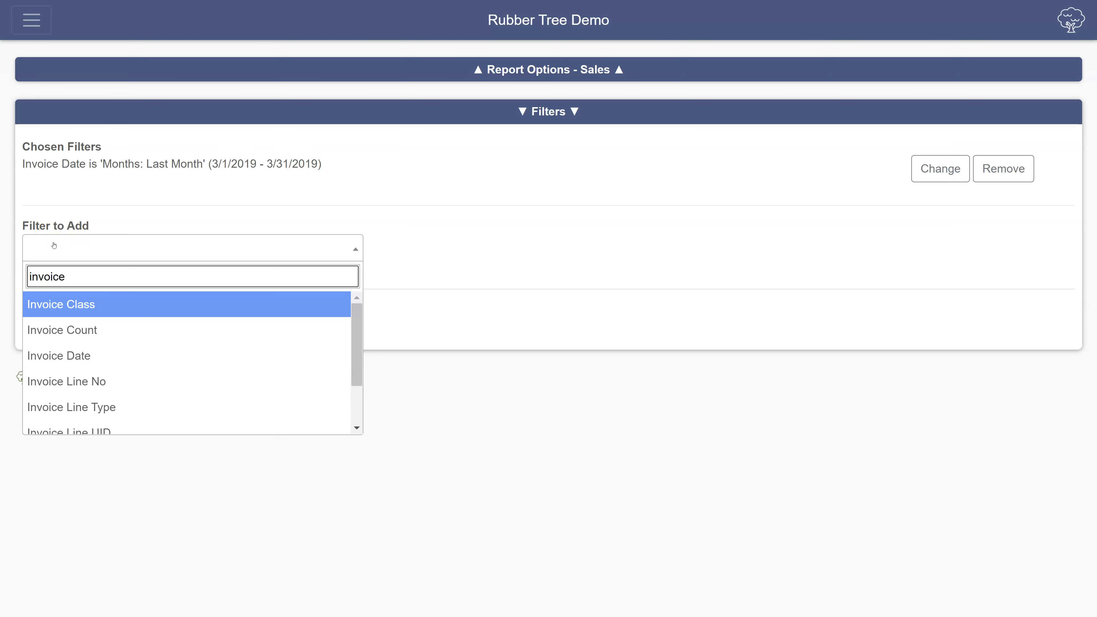
click(65, 355)
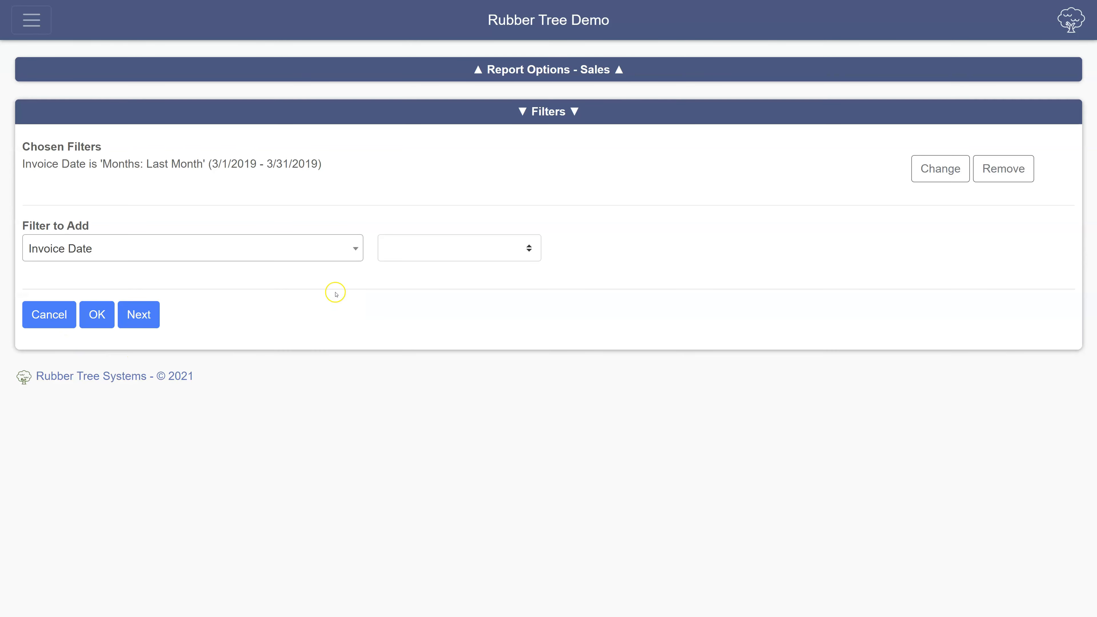
click(429, 255)
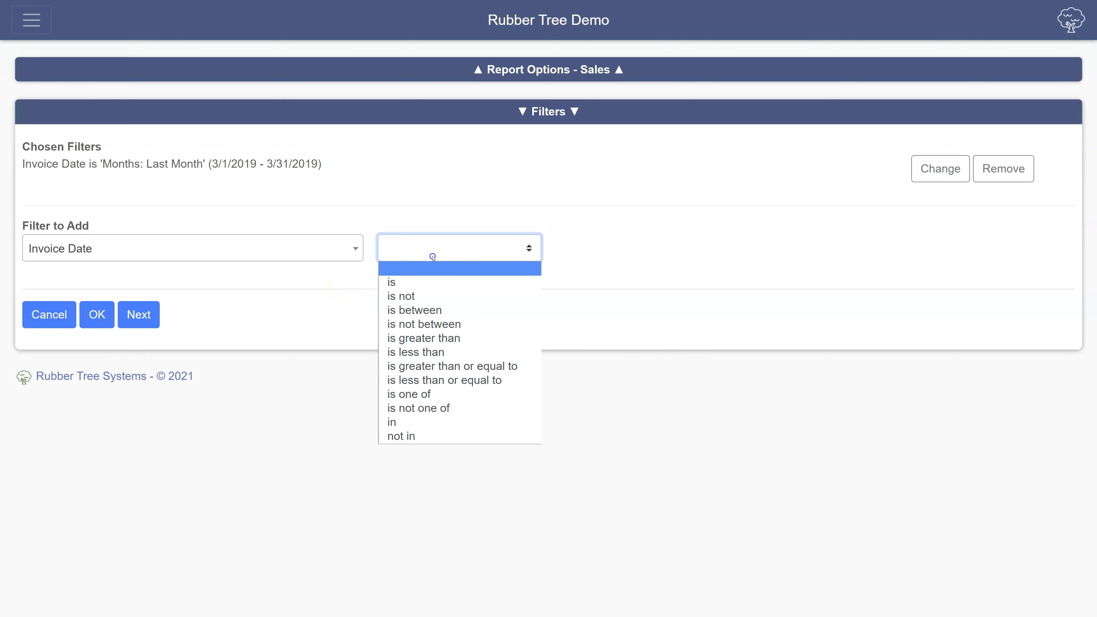
click(435, 340)
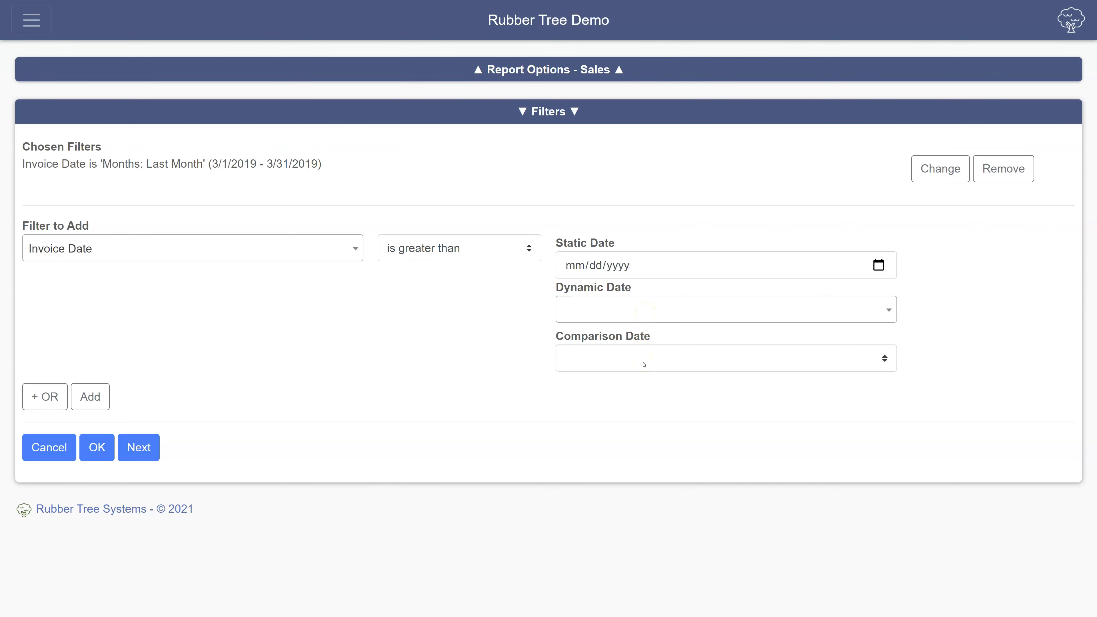
Set the comparison date to Required Date, add the filter to the report options and run the report.
click(644, 364)
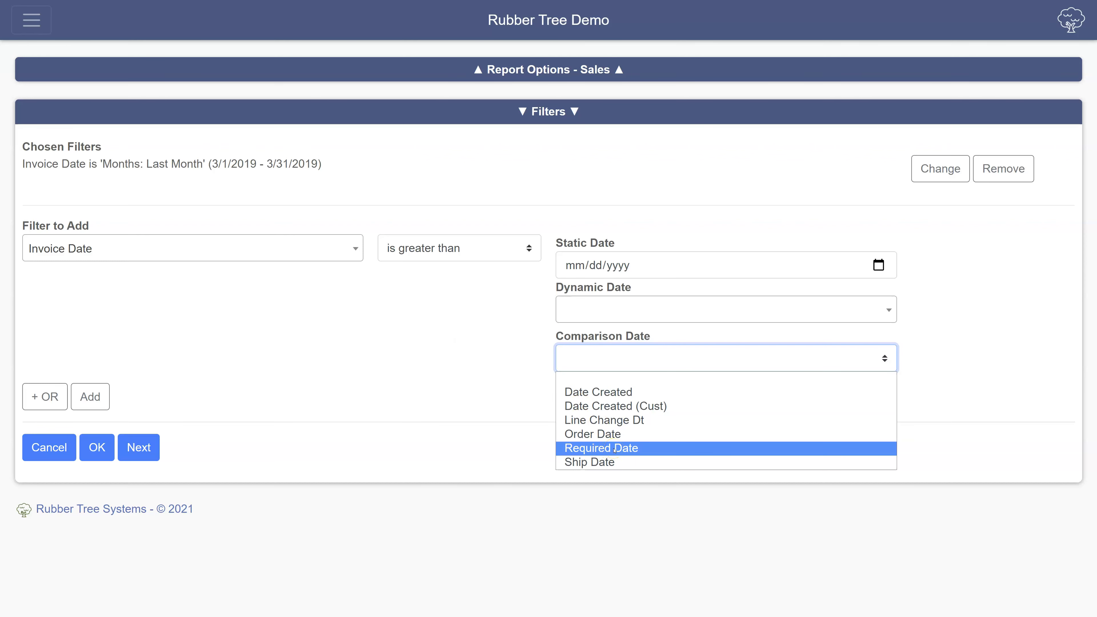
click(613, 449)
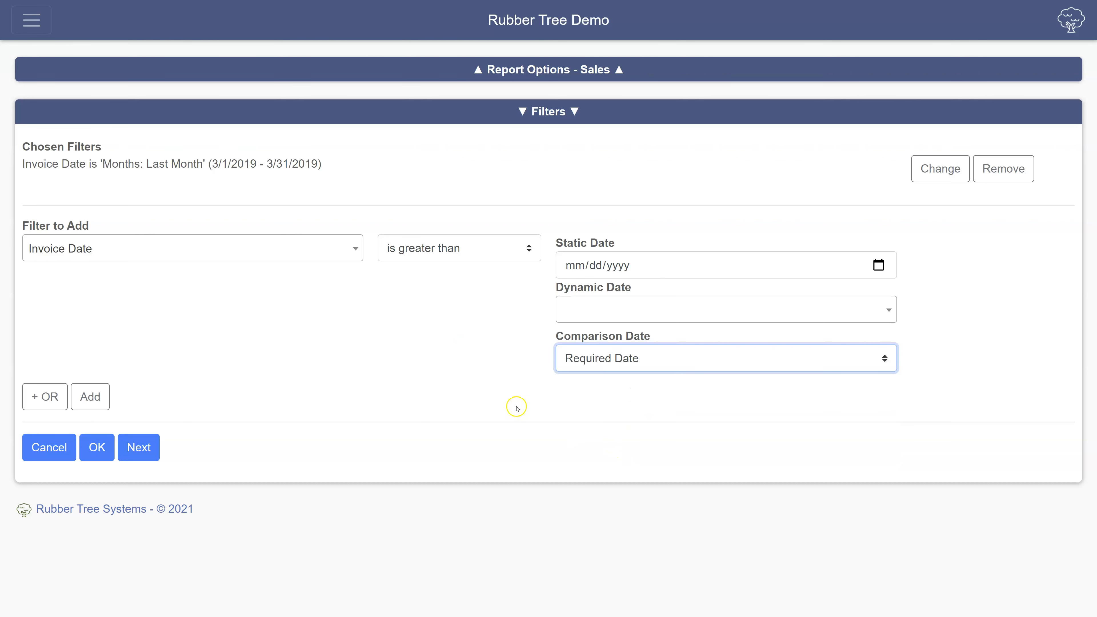
click(97, 397)
click(98, 358)
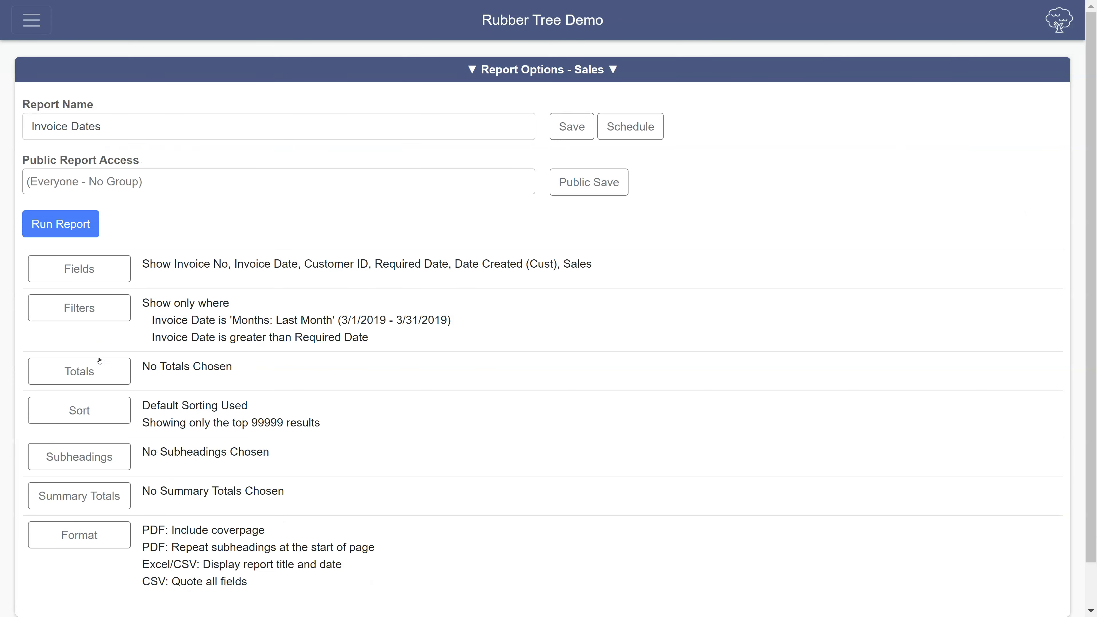
click(64, 225)
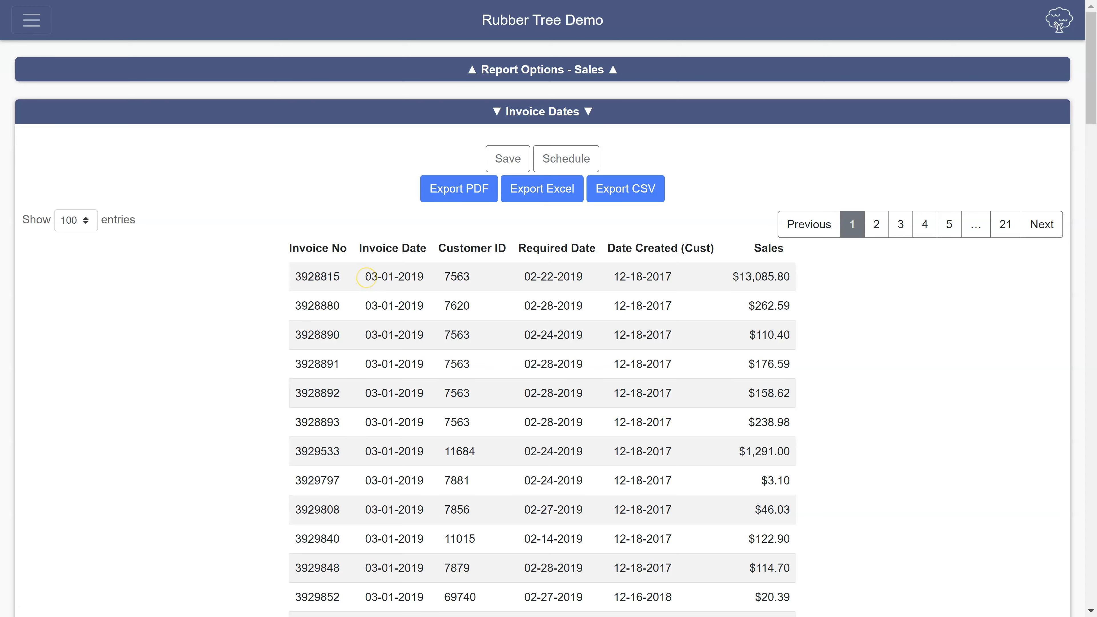
Compare the invoice dates with the required dates in the results and reopen the report's filters.
drag(367, 276, 424, 277)
drag(524, 277, 577, 280)
scroll(600, 453, down, 10)
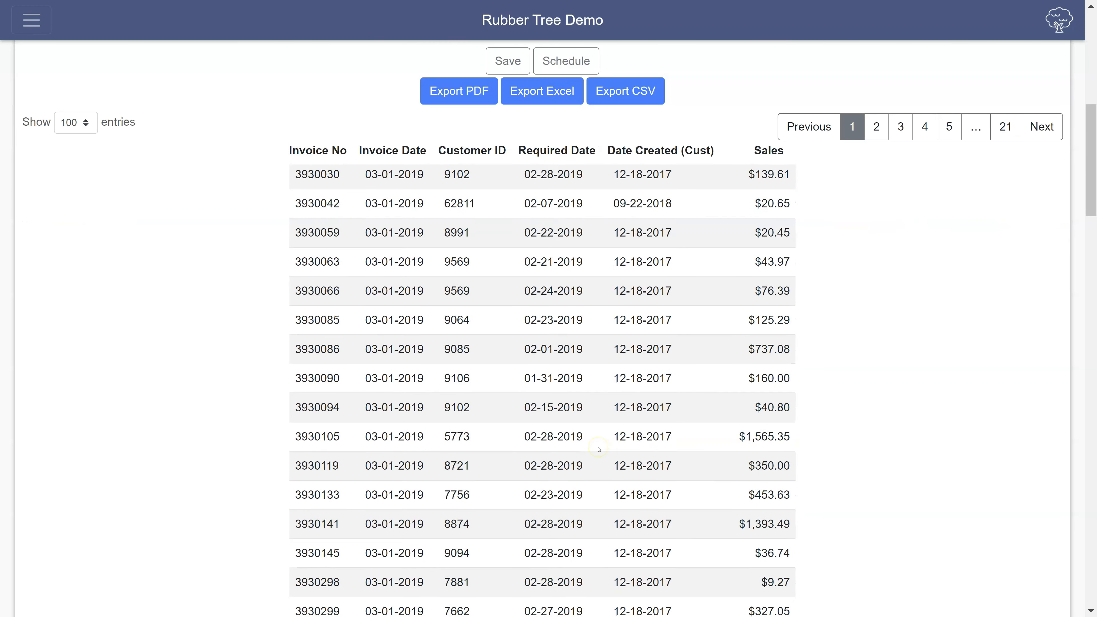
scroll(600, 451, up, 10)
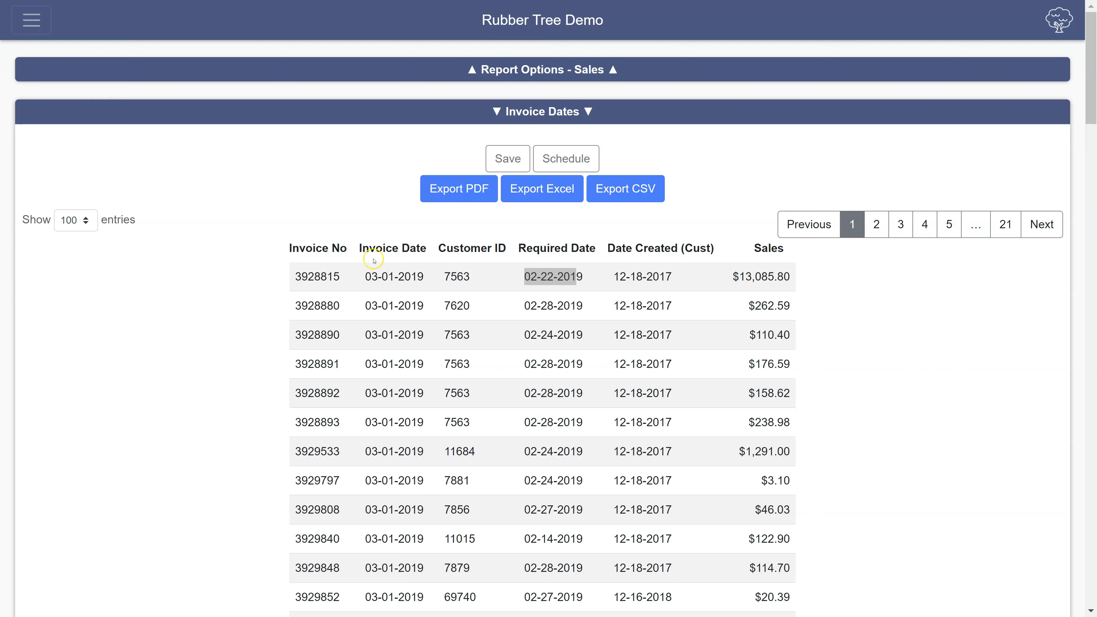
click(532, 76)
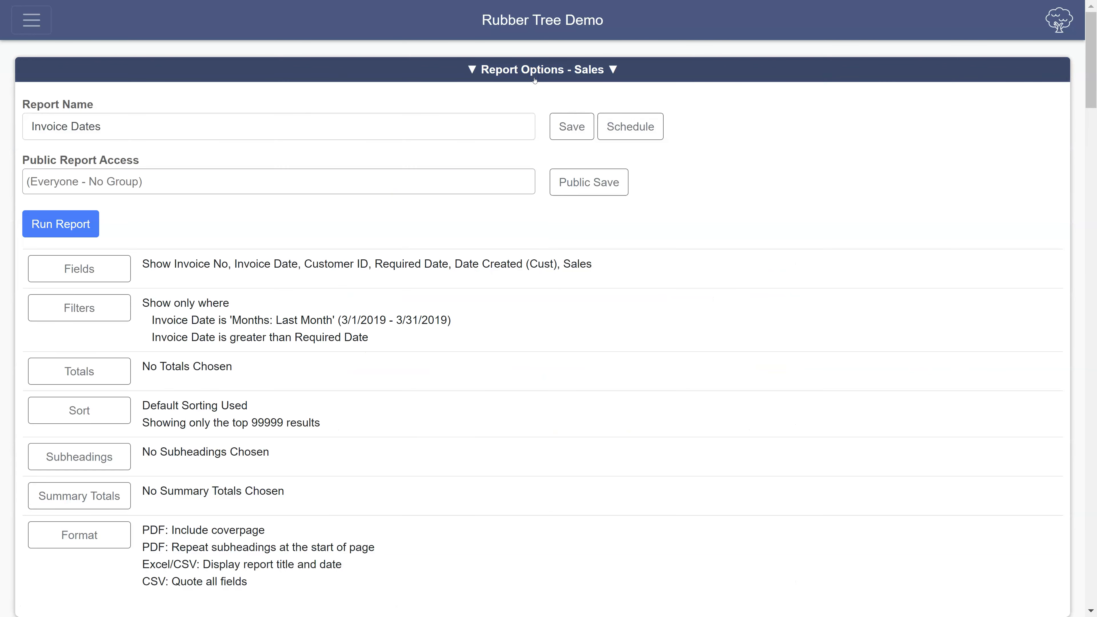
click(82, 317)
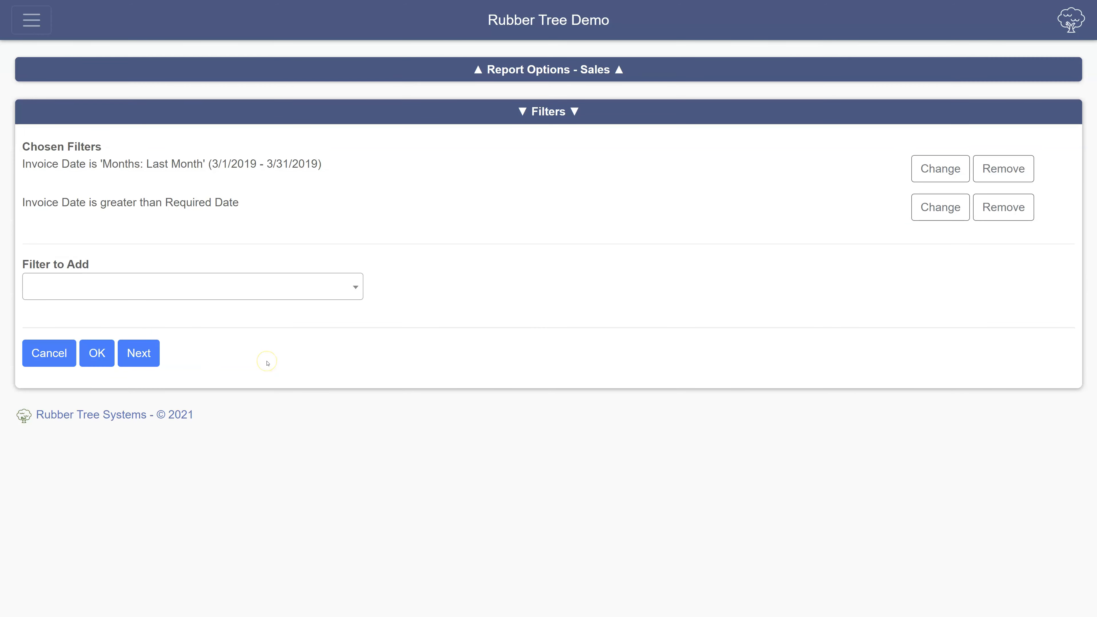
Start a new report filter on Date Created (Cust) using the "is greater than" condition.
click(221, 286)
text(date cr)
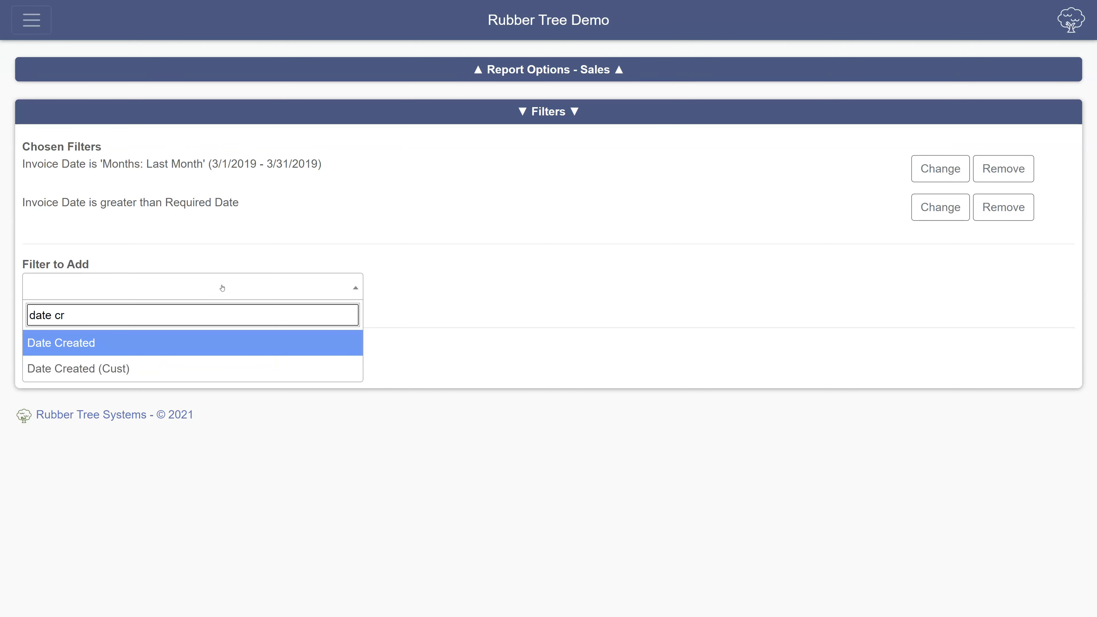
click(206, 369)
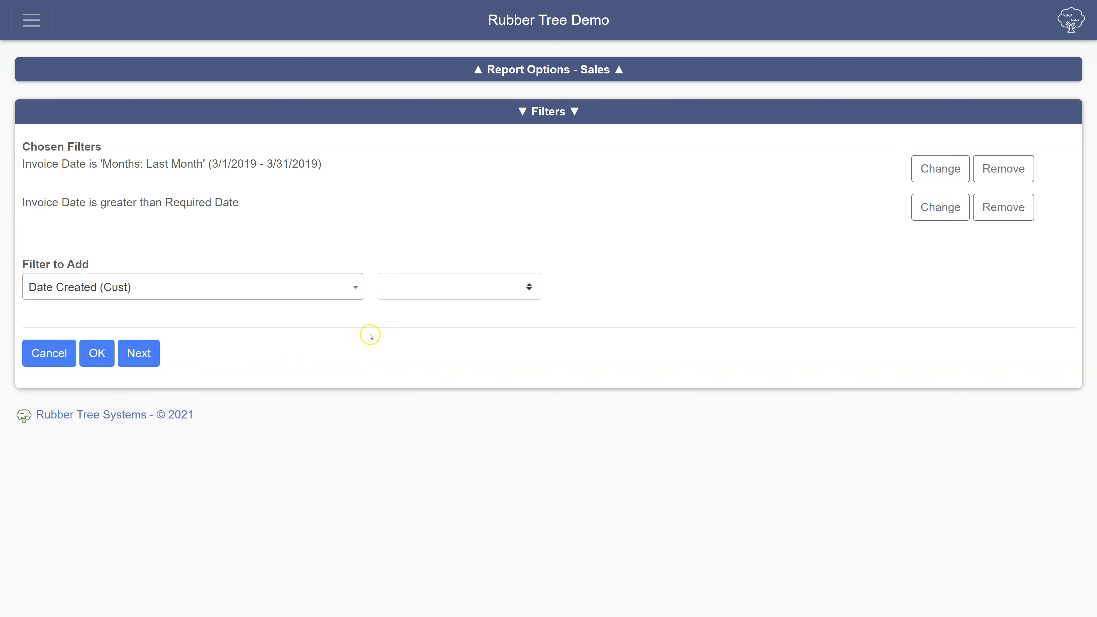
click(448, 287)
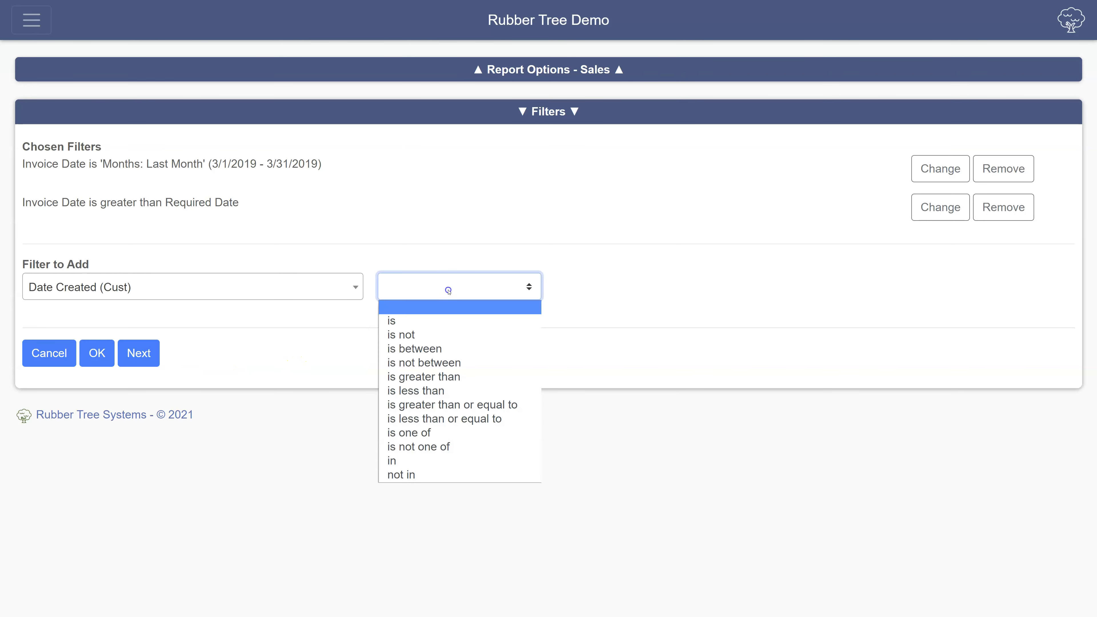
click(428, 383)
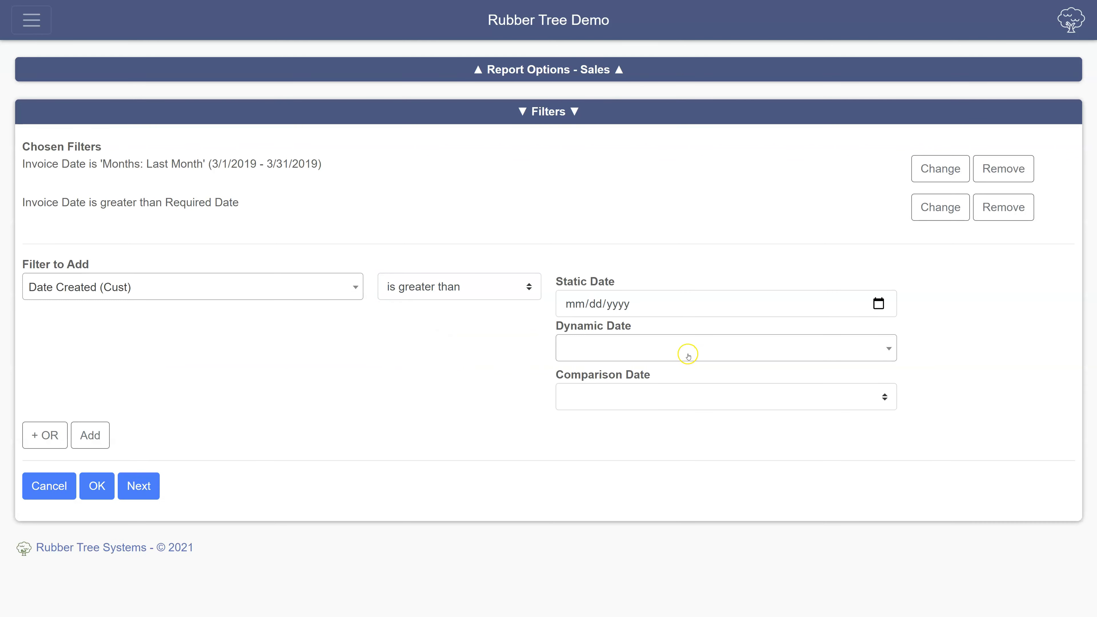
Set the dynamic date to "Day: 60 Days Ago", add the filter to the report options and run the report.
click(687, 354)
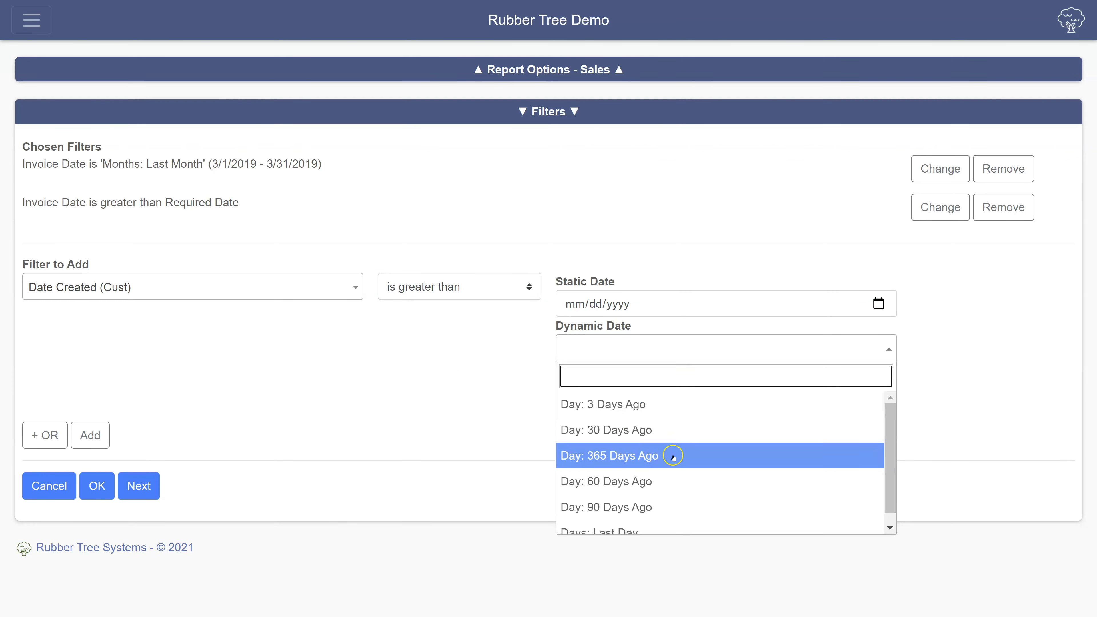
click(671, 484)
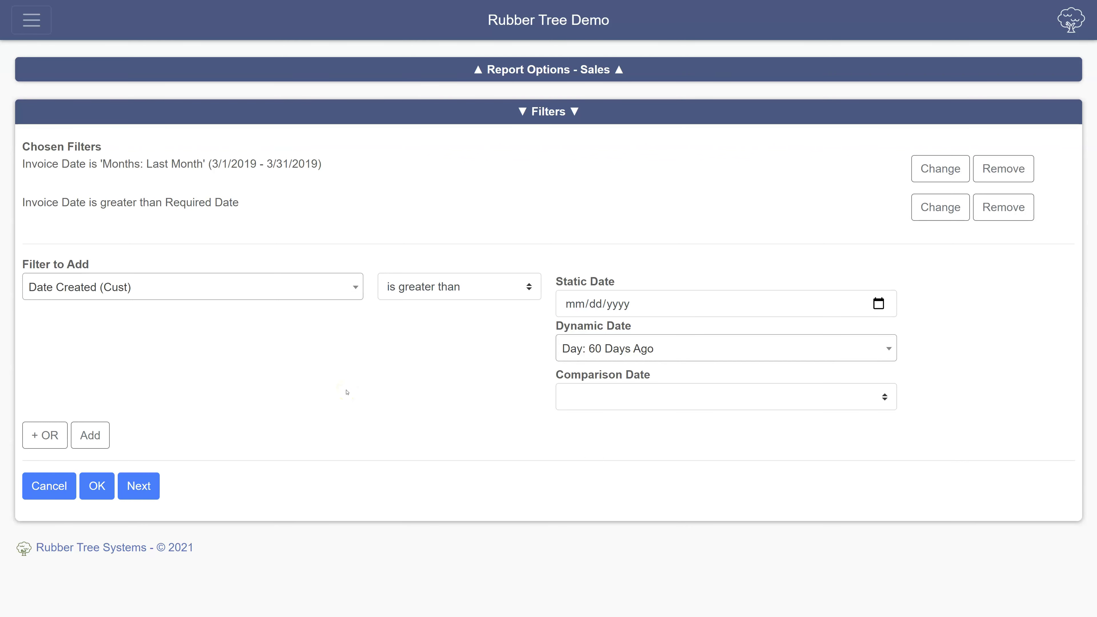
click(85, 437)
click(97, 395)
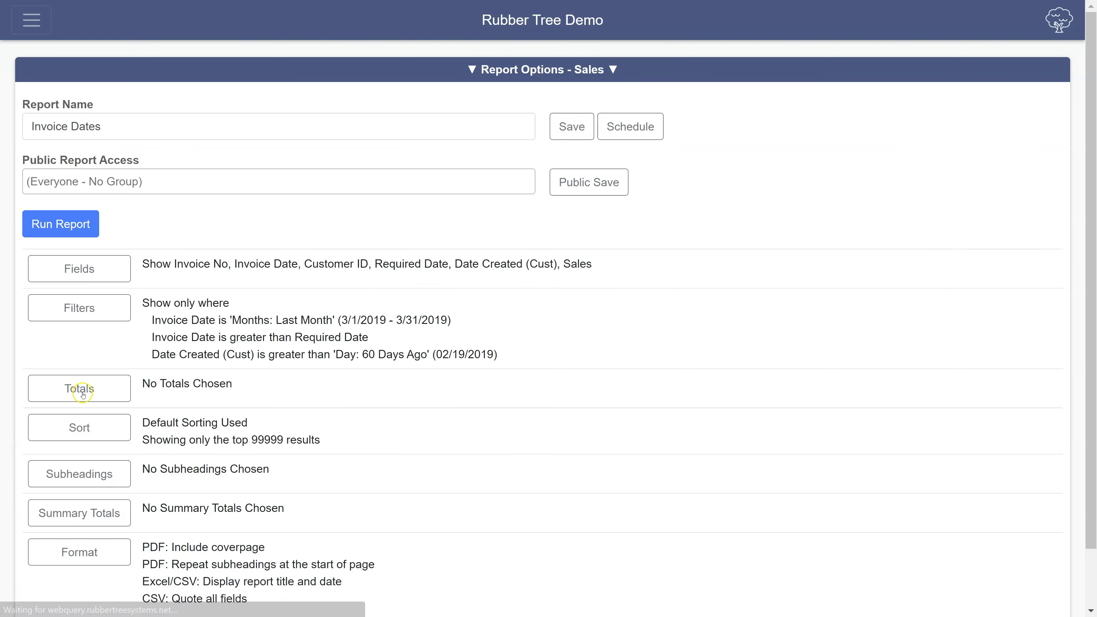
click(59, 223)
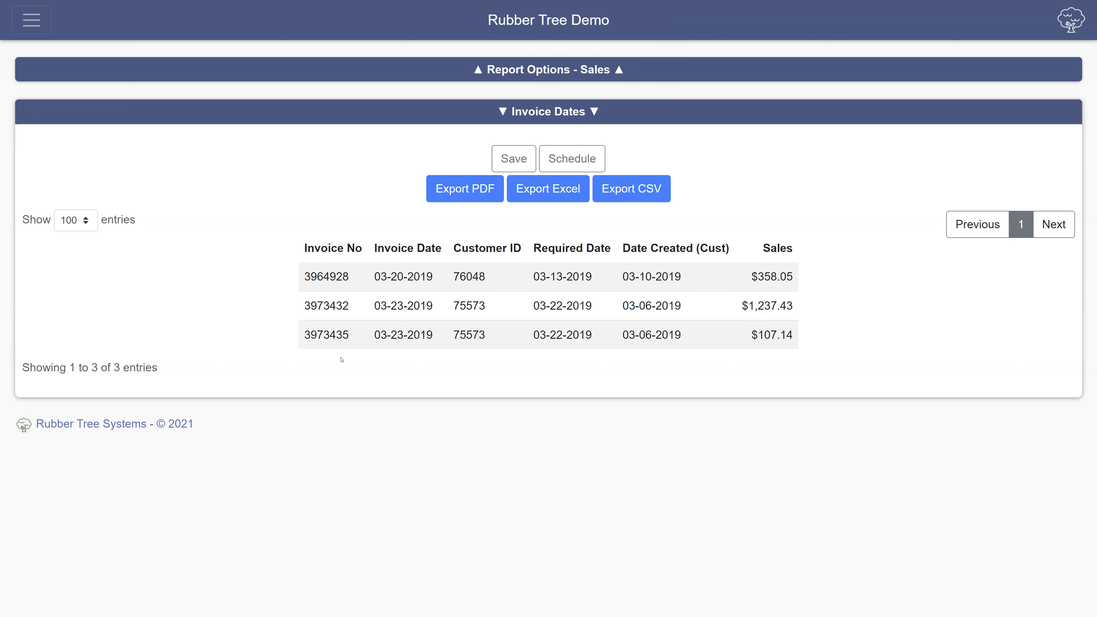
click(359, 357)
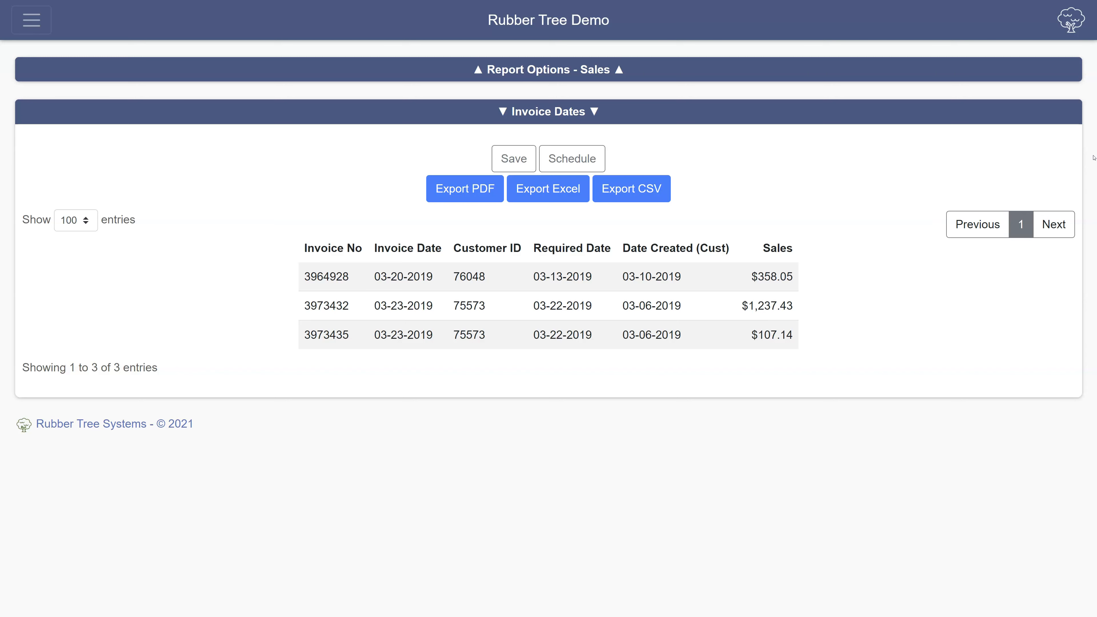
click(1079, 147)
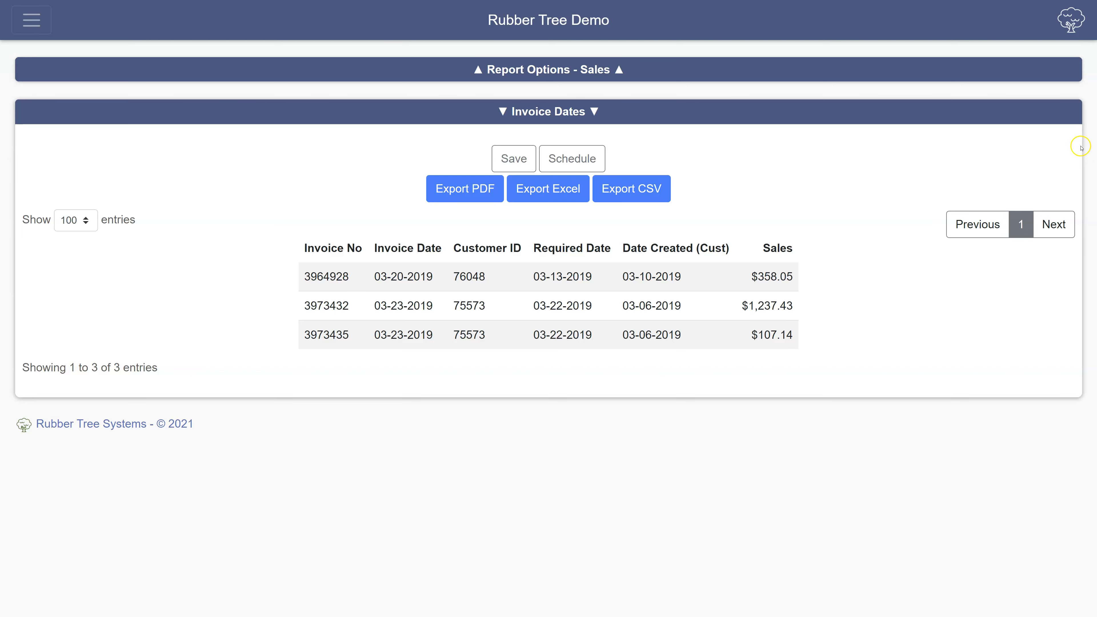